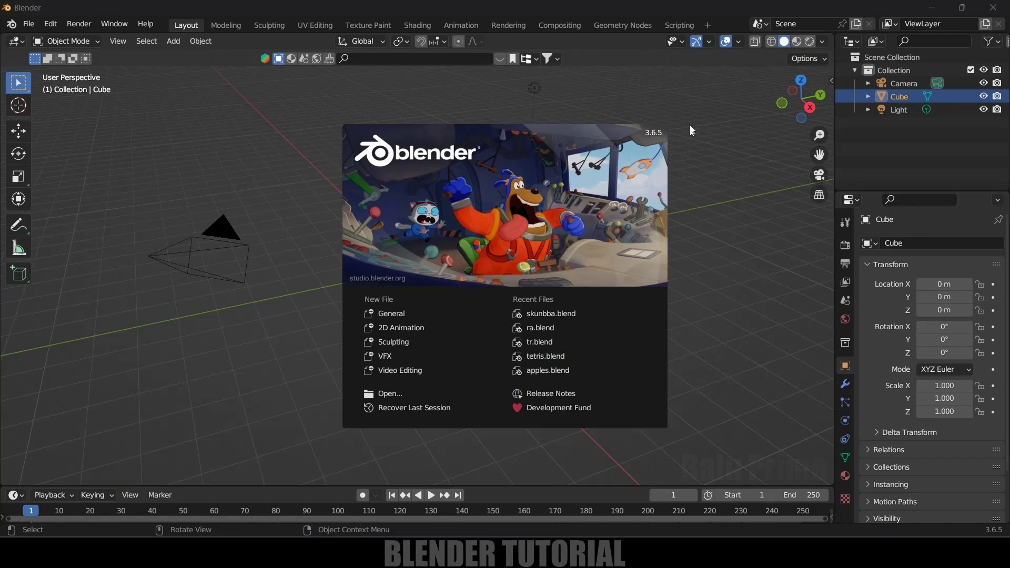
Step: Close the splash screen and delete the default camera and light
left_click(716, 180)
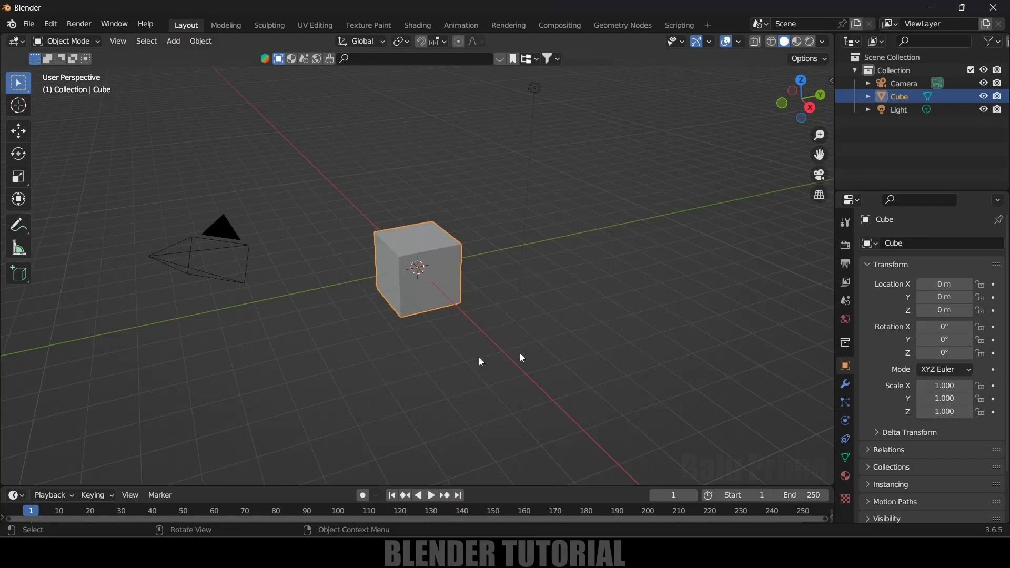
middle_click_drag(454, 359, 462, 359)
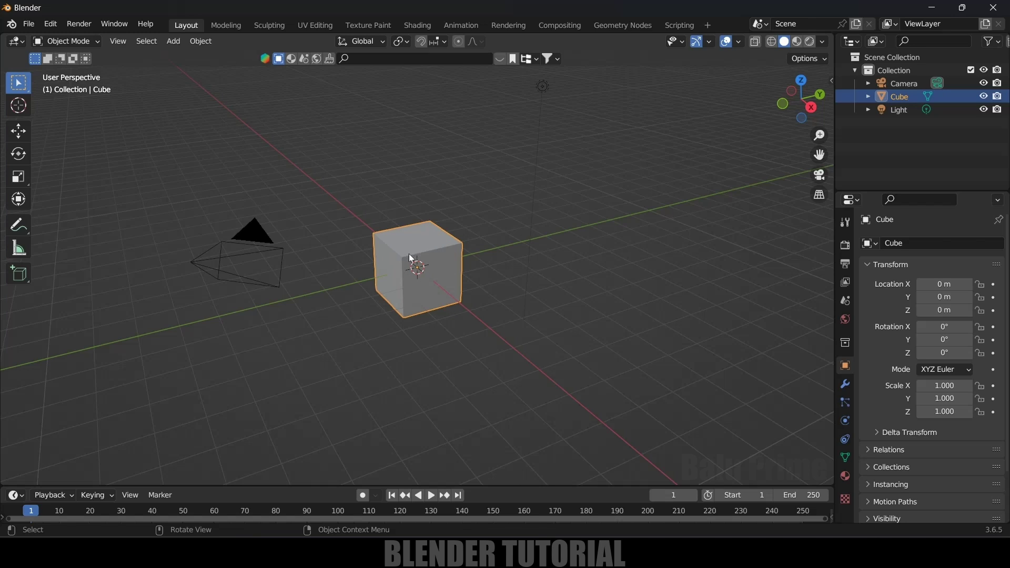
left_click(272, 248)
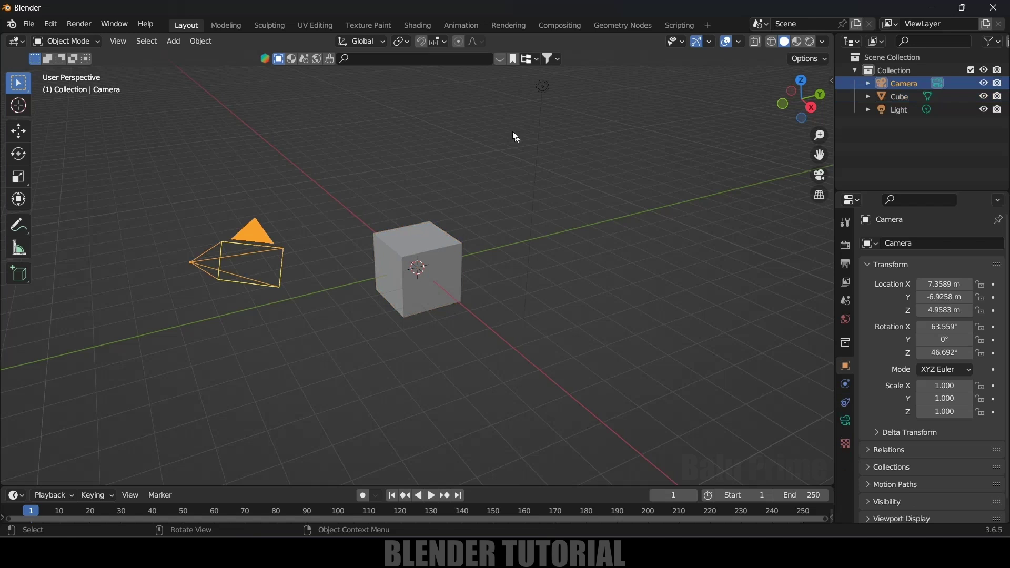
left_click(538, 90, "shift")
key("Delete")
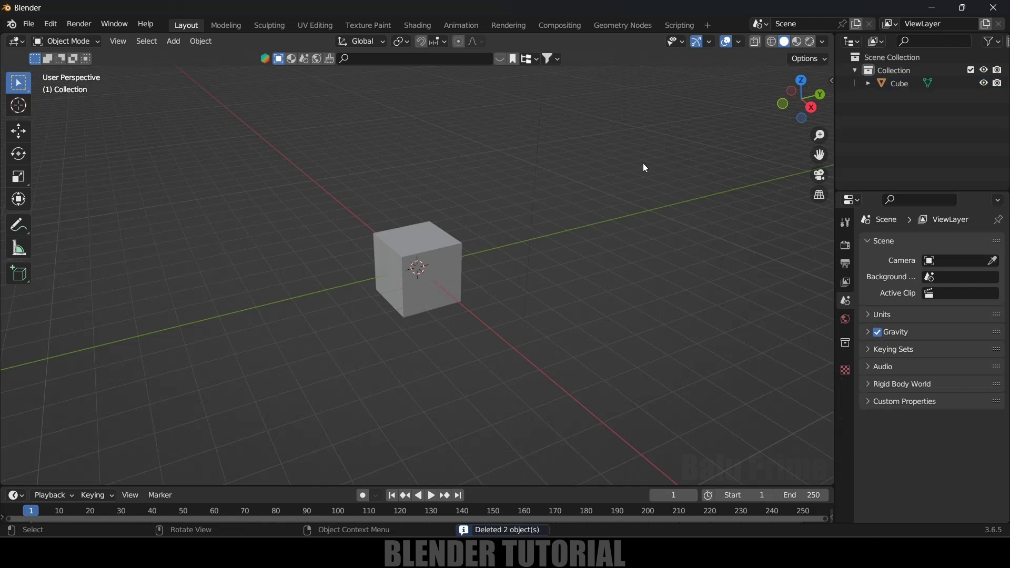
Step: Move the cube straight up along Z to about 2.86 m
left_click(418, 245)
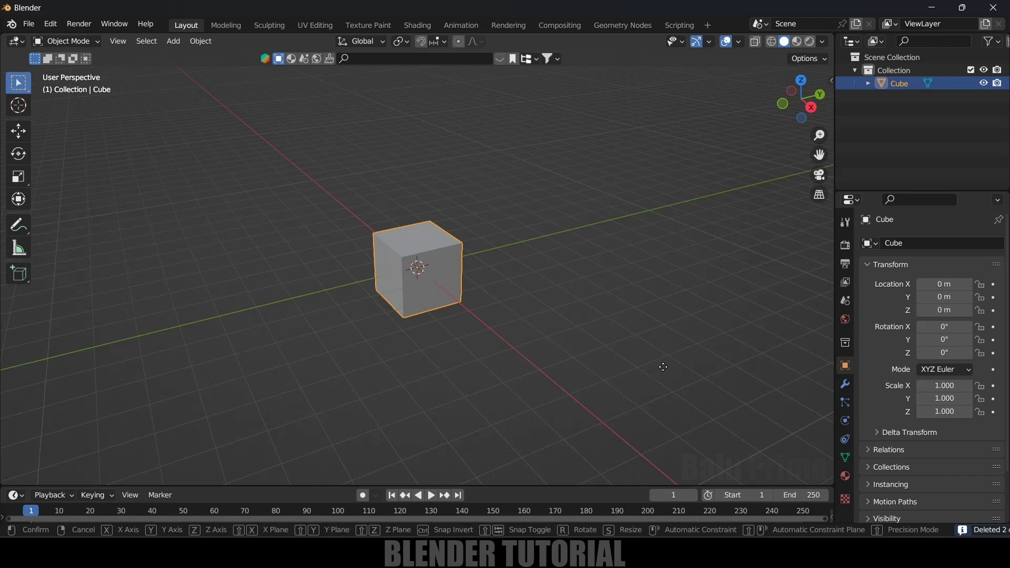
key("g")
key("z")
left_click(663, 278)
middle_click_drag(491, 317, 420, 237)
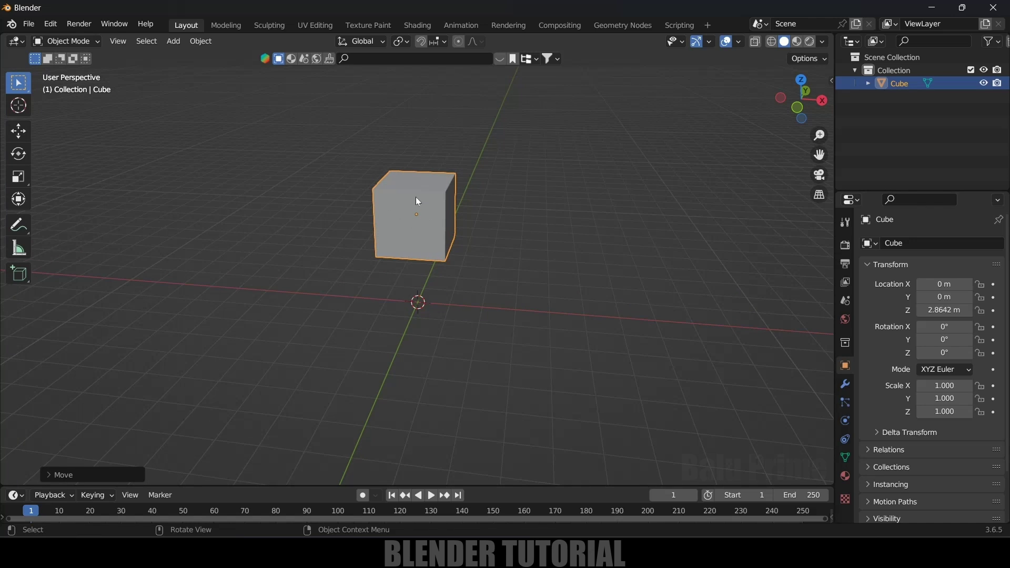
Step: In Edit Mode, subdivide the cube's mesh twice, then return to Object Mode
left_click(67, 41)
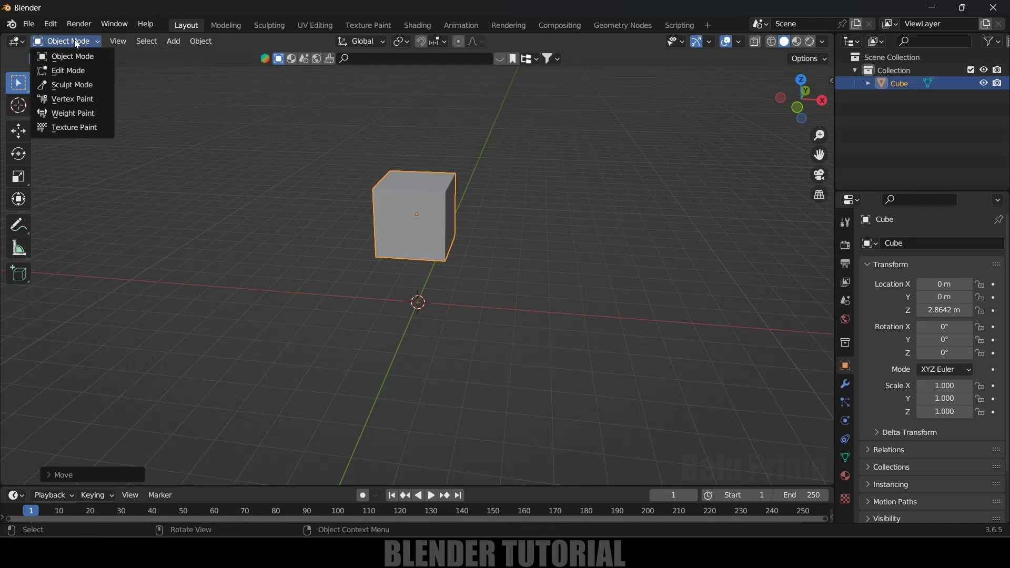
left_click(60, 69)
right_click(421, 201)
left_click(421, 198)
right_click(419, 198)
left_click(419, 198)
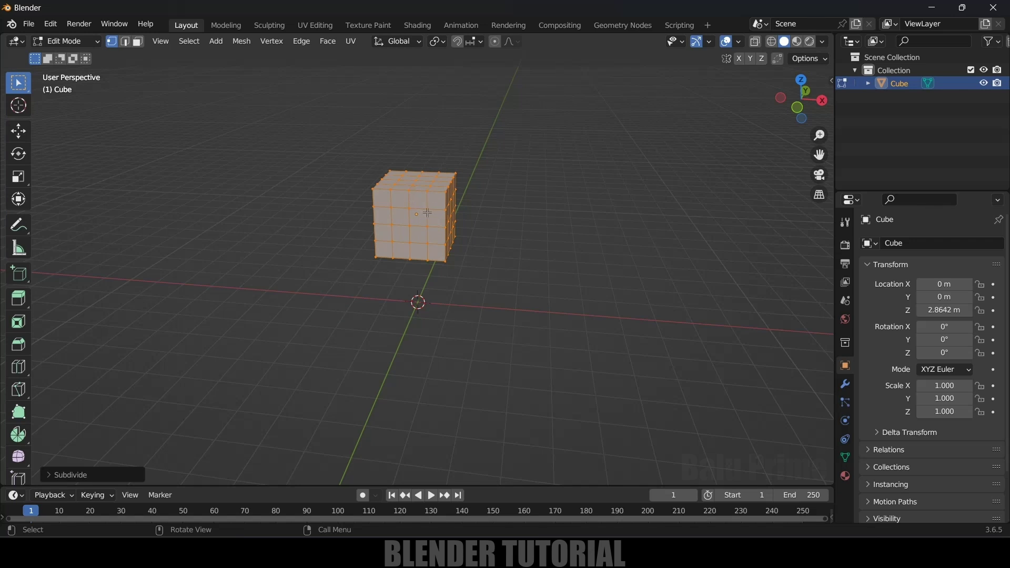
key("Tab")
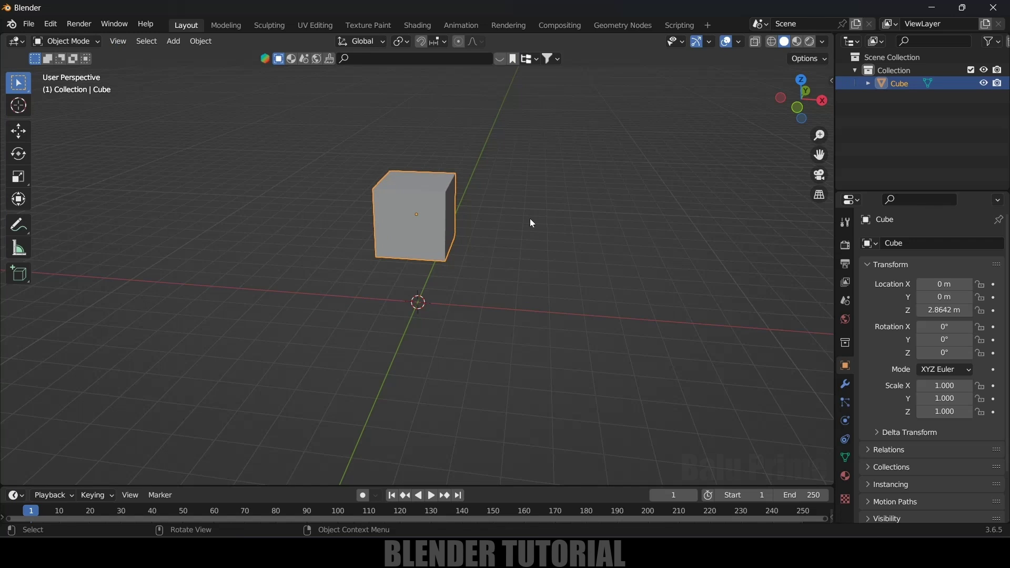
Step: Add a Subdivision Surface modifier at viewport level 2 and apply it
left_click(843, 383)
left_click(883, 244)
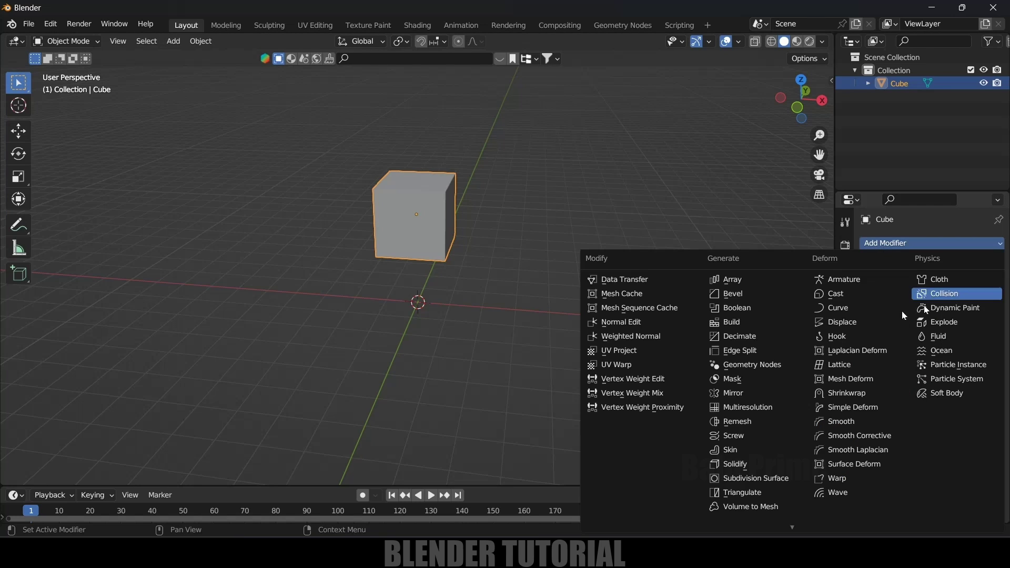
left_click(754, 478)
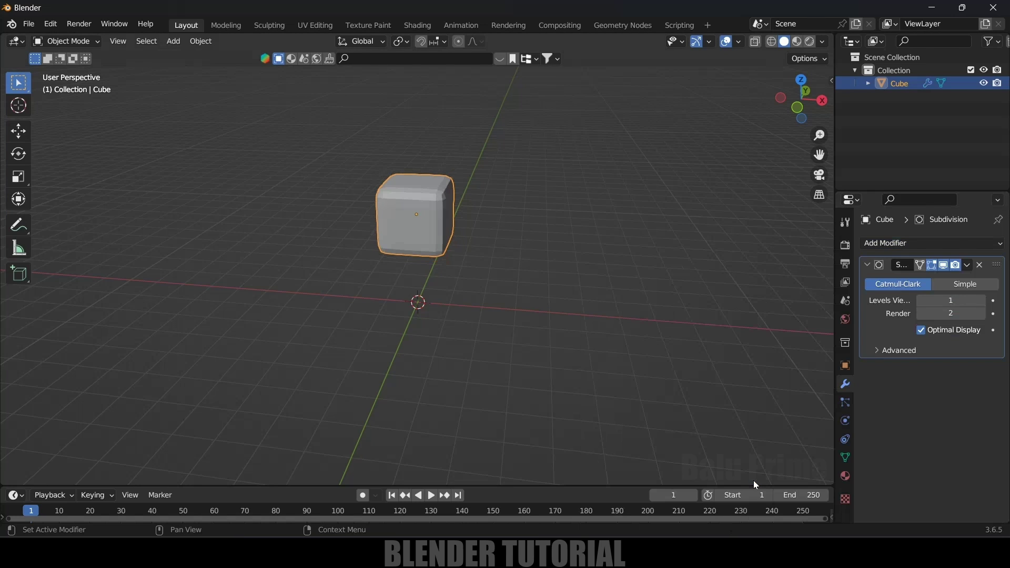
left_click(981, 301)
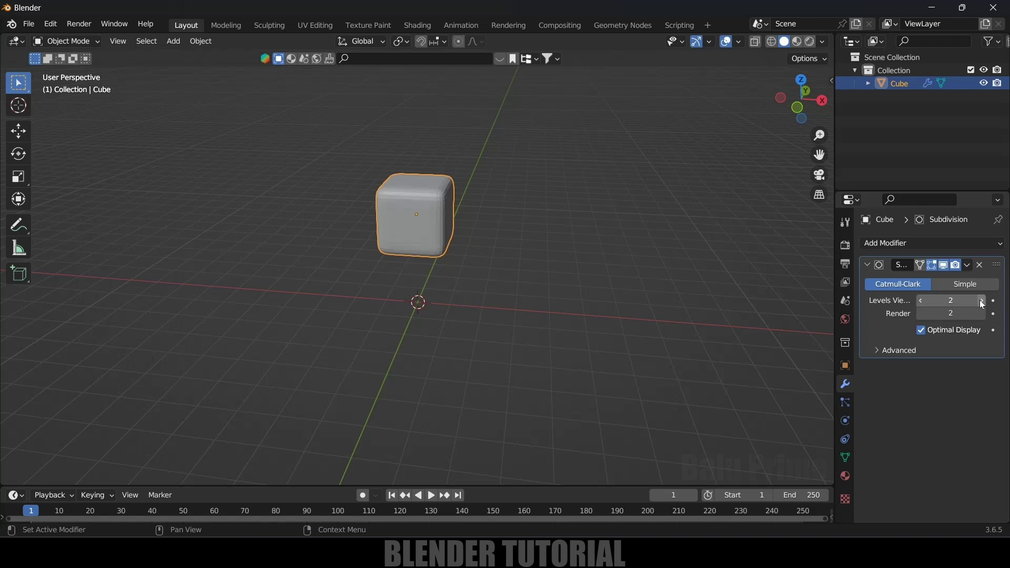
left_click(968, 265)
left_click(905, 279)
middle_click_drag(589, 270, 559, 268)
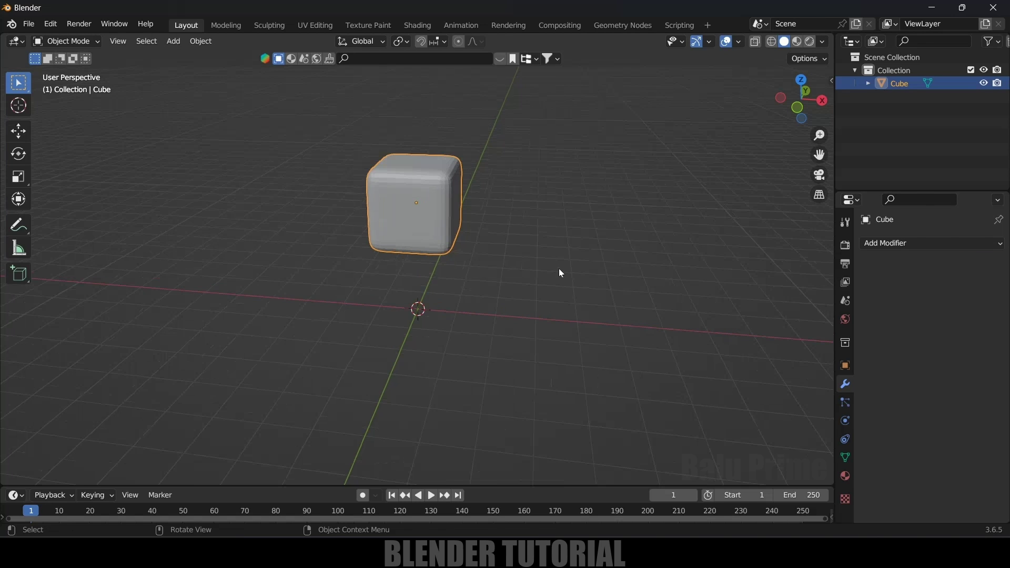
Step: Give the cube Soft Body physics and preview the animation, then rewind to frame 1
left_click(484, 243)
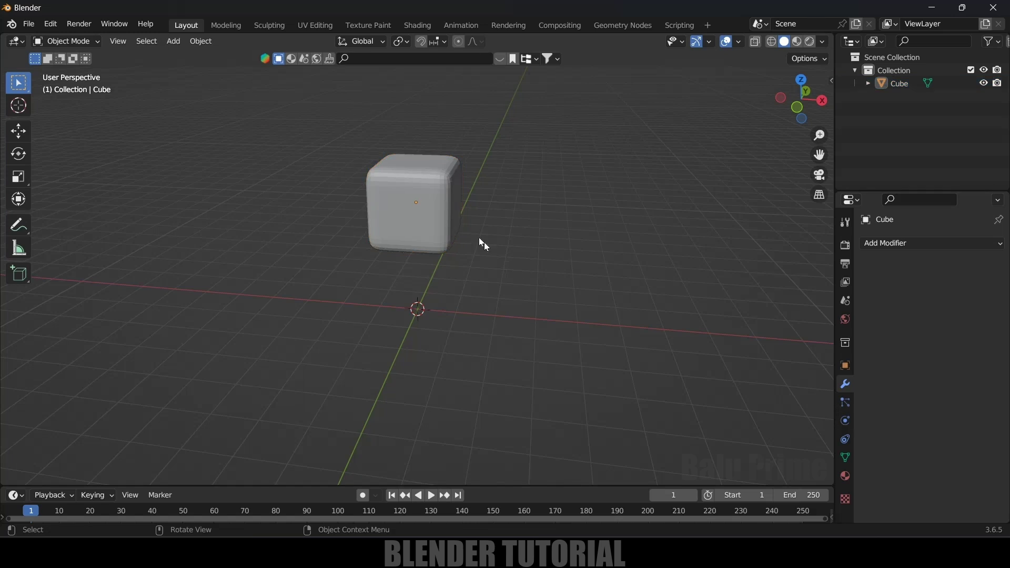
left_click(451, 223)
left_click(845, 421)
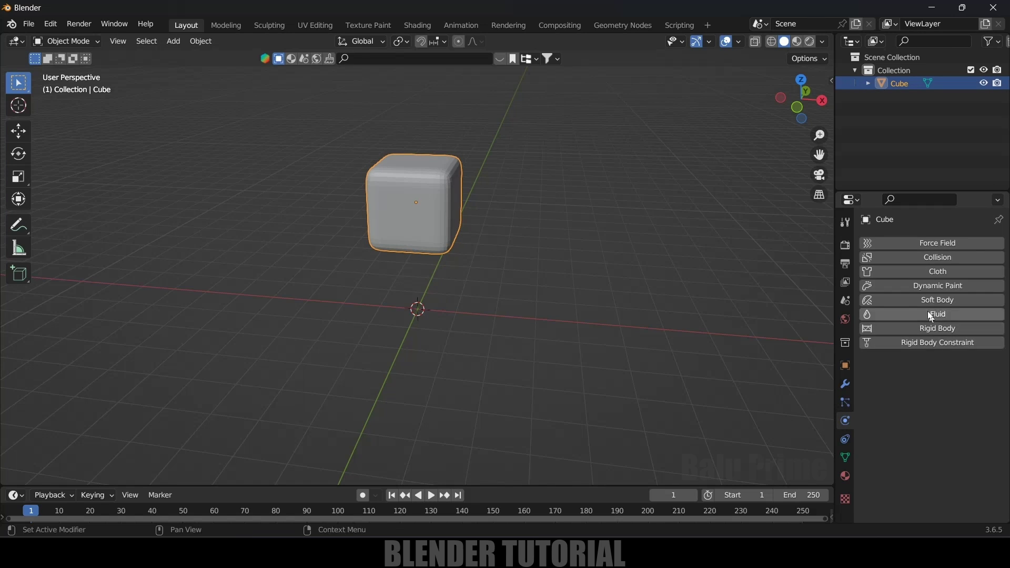
left_click(918, 299)
key("space")
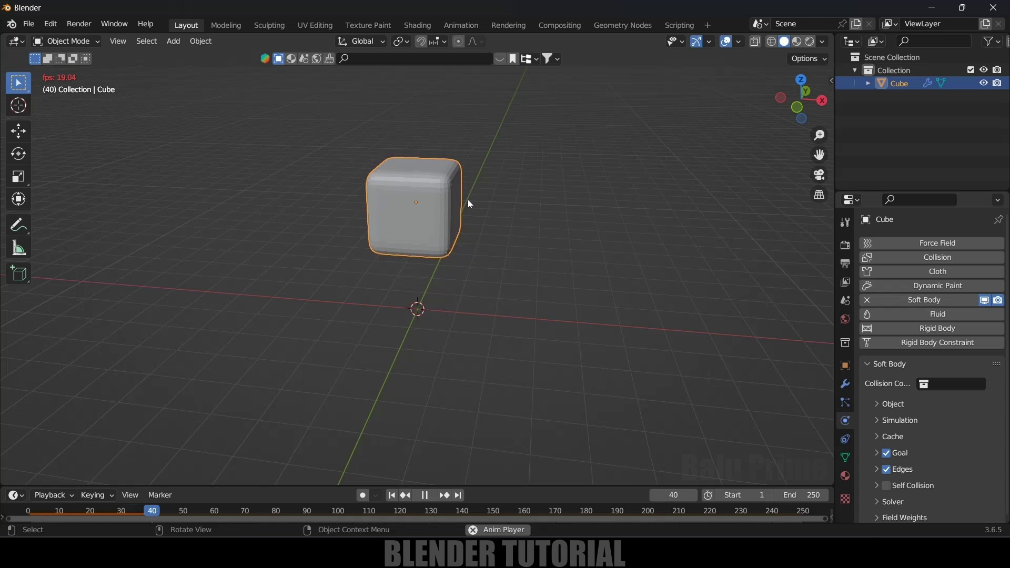
key("space")
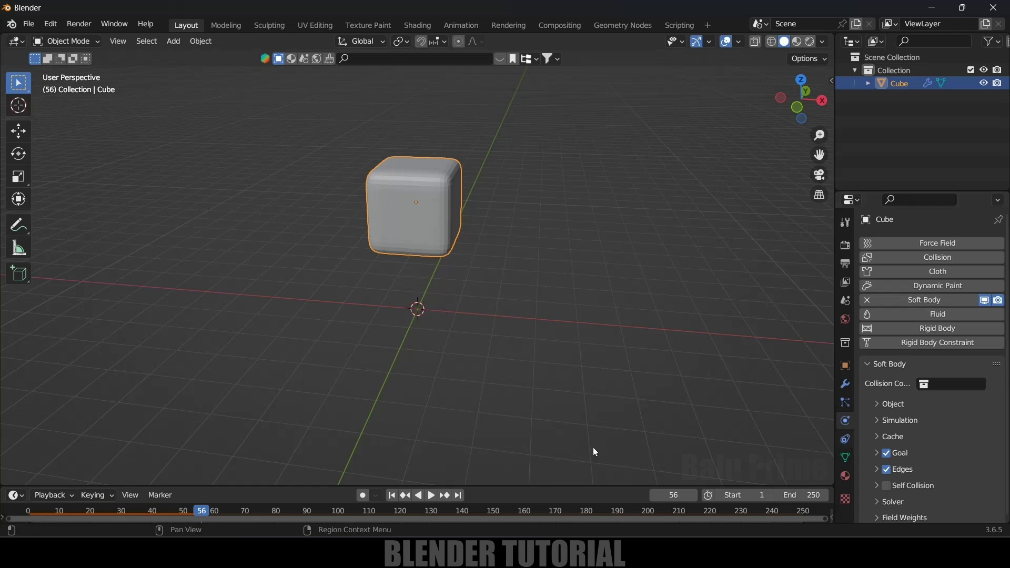
left_click(391, 494)
Step: Turn off the soft body's Goal so the cube falls, and replay from frame 1
left_click(892, 457)
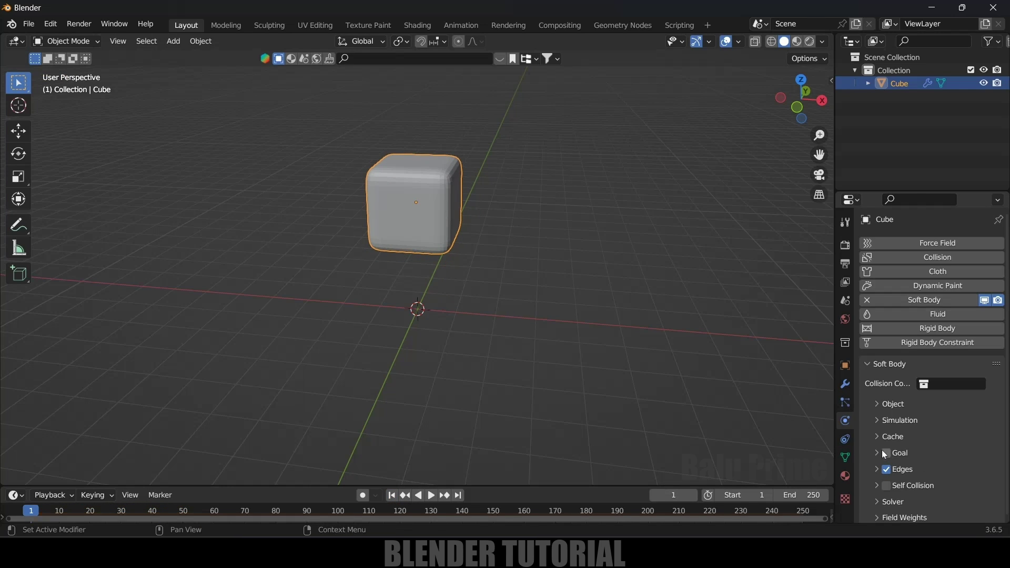
key("space")
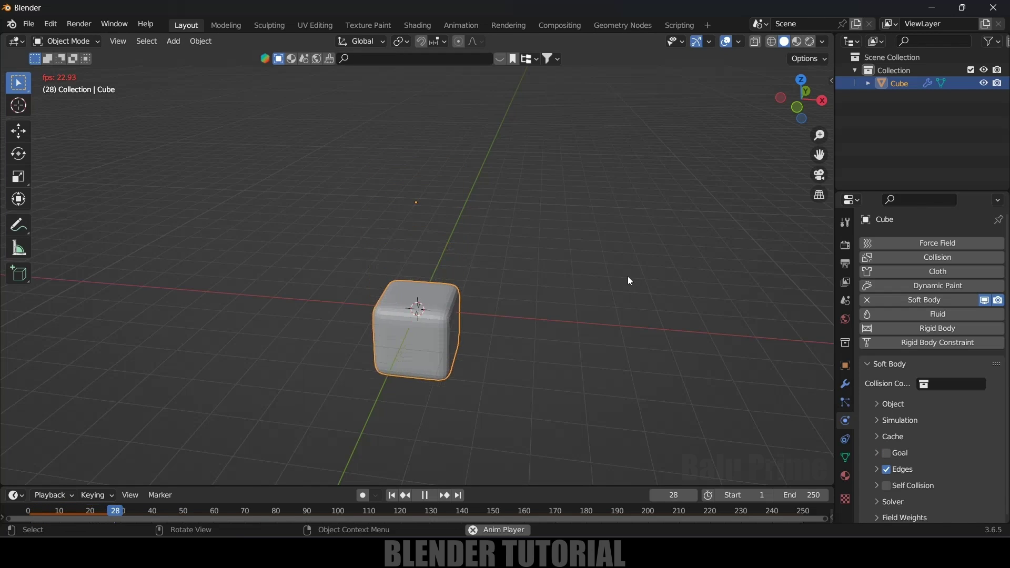
key("space")
left_click(392, 494)
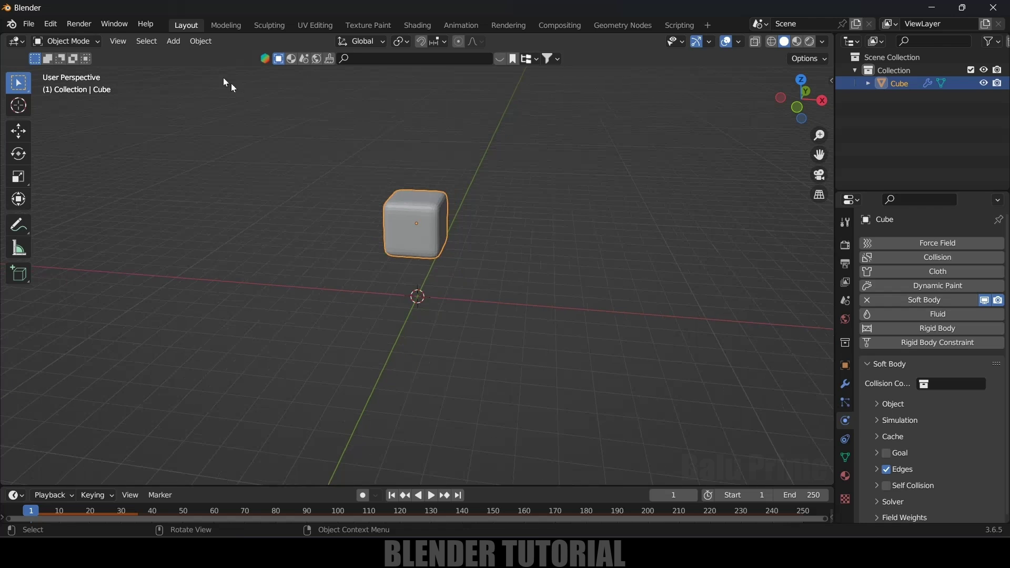
left_click(174, 41)
Step: Add a plane, scale it up under the cube, and preview the drop
mouse_move(187, 56)
left_click(294, 56)
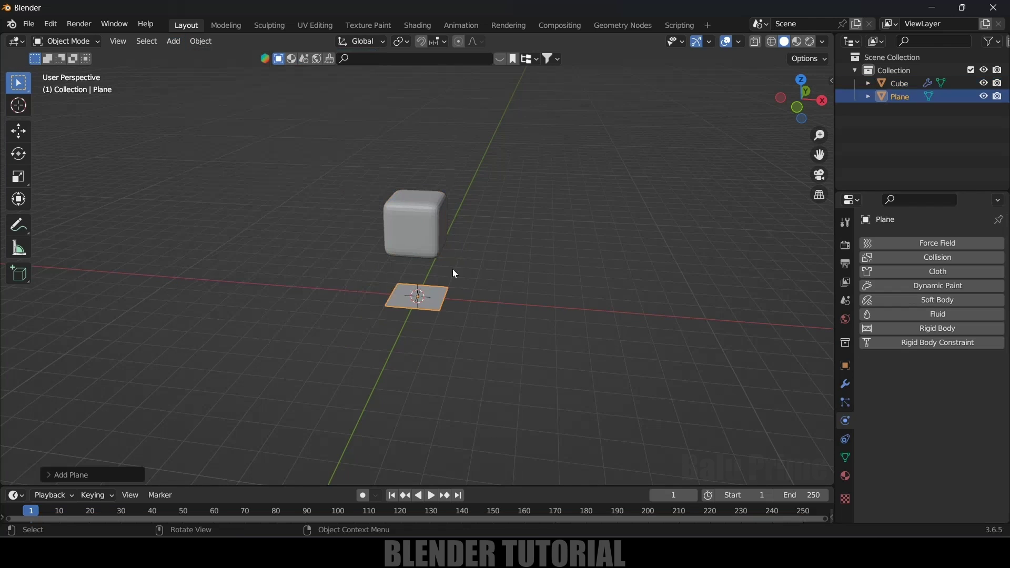
key("s")
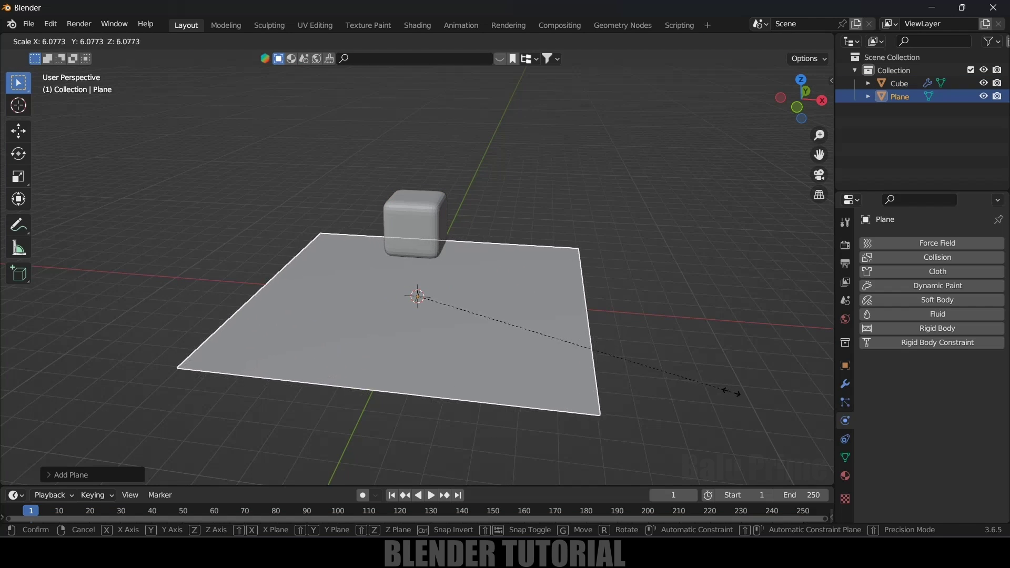
left_click(630, 342)
key("space")
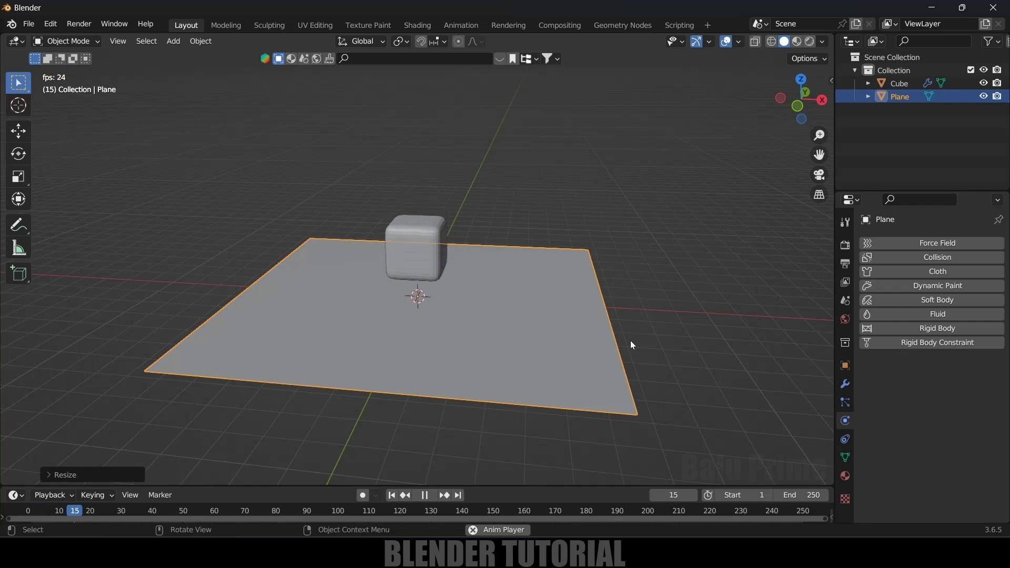
middle_click_drag(630, 345, 555, 373)
left_click(393, 495)
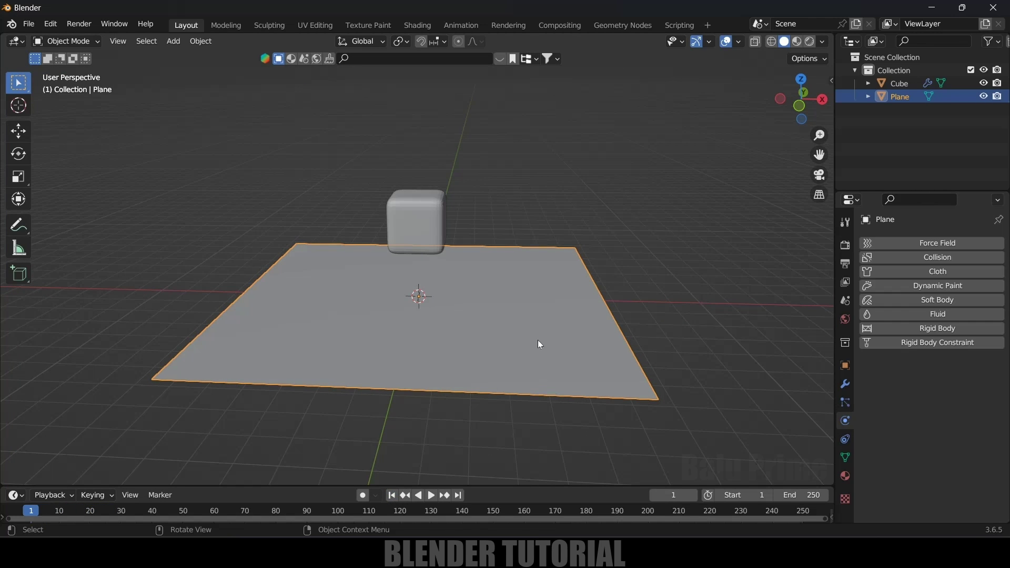
Step: Enable Collision on the plane and replay the drop from frame 1
left_click(603, 421)
left_click(538, 387)
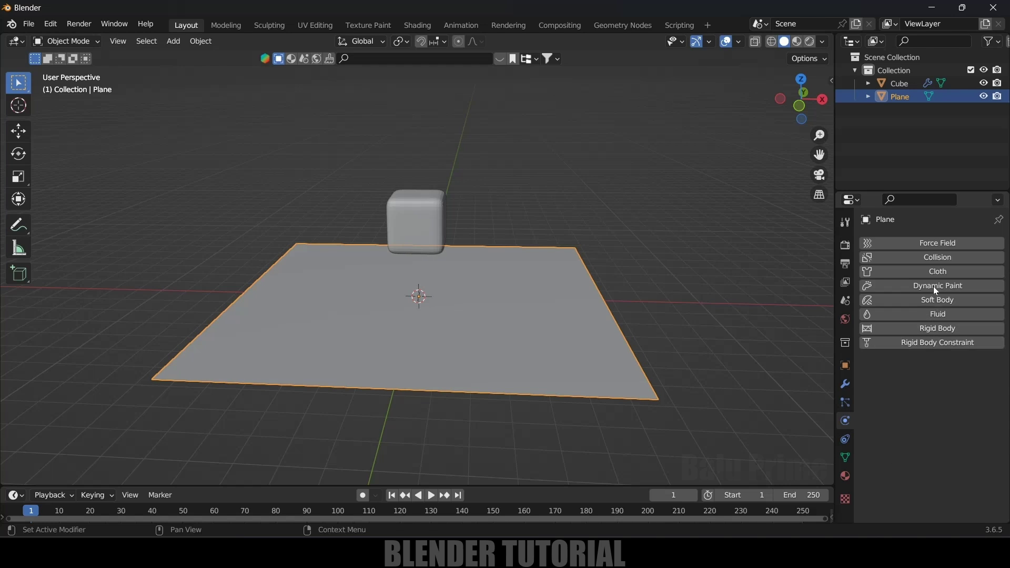
left_click(920, 257)
scroll(680, 266, "up", 2)
key("space")
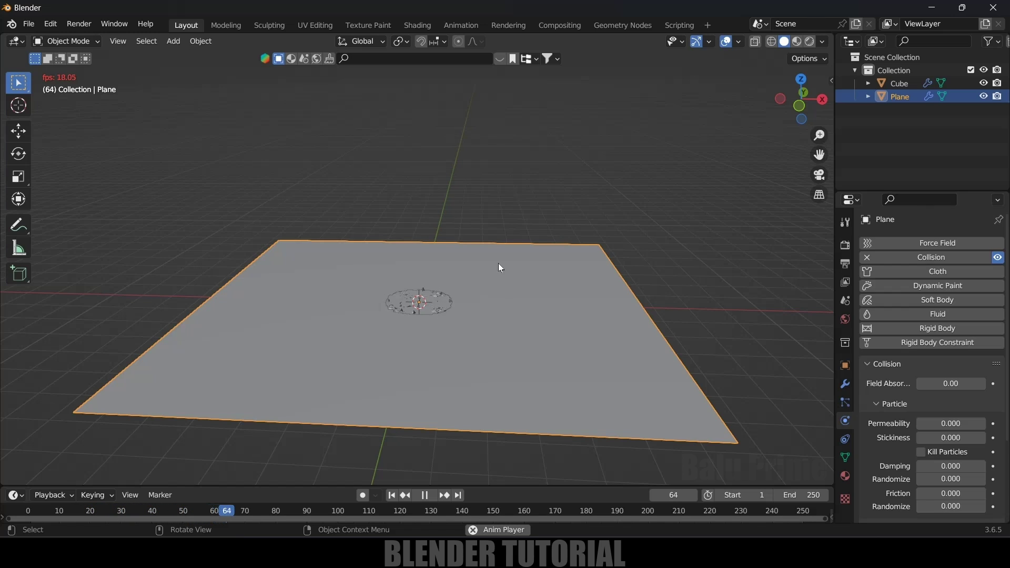
key("space")
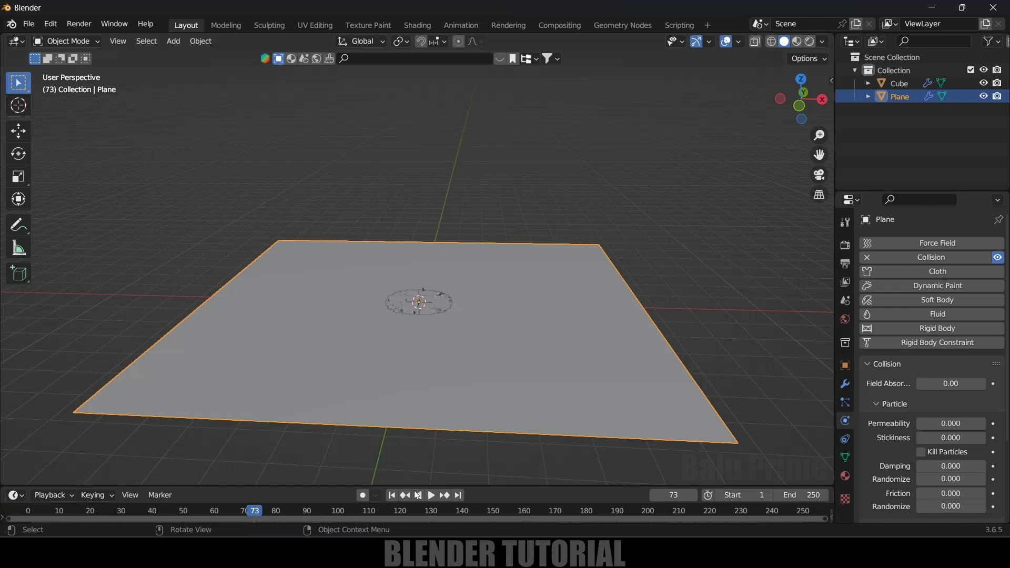
left_click(391, 495)
scroll(446, 402, "down", 2)
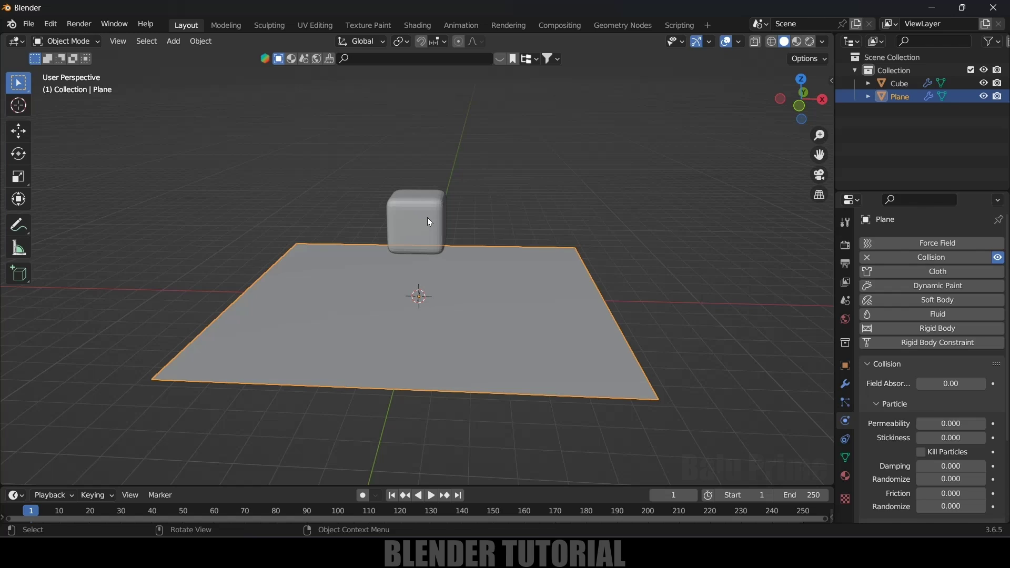
Step: Turn on Self Collision for the cube's soft body and watch it flatten onto the plane
left_click(427, 216)
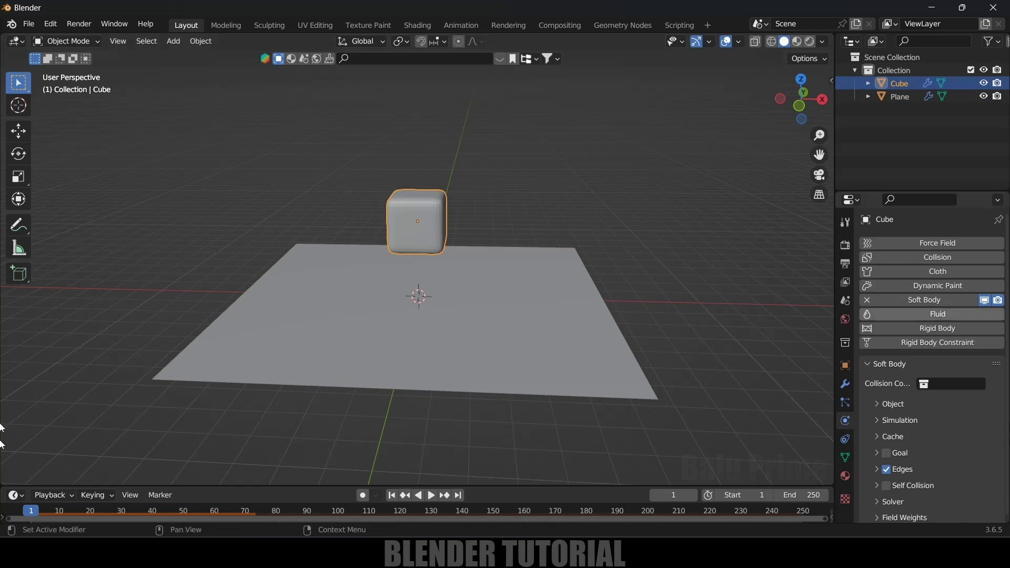
left_click(887, 485)
scroll(566, 239, "up", 1)
key("space")
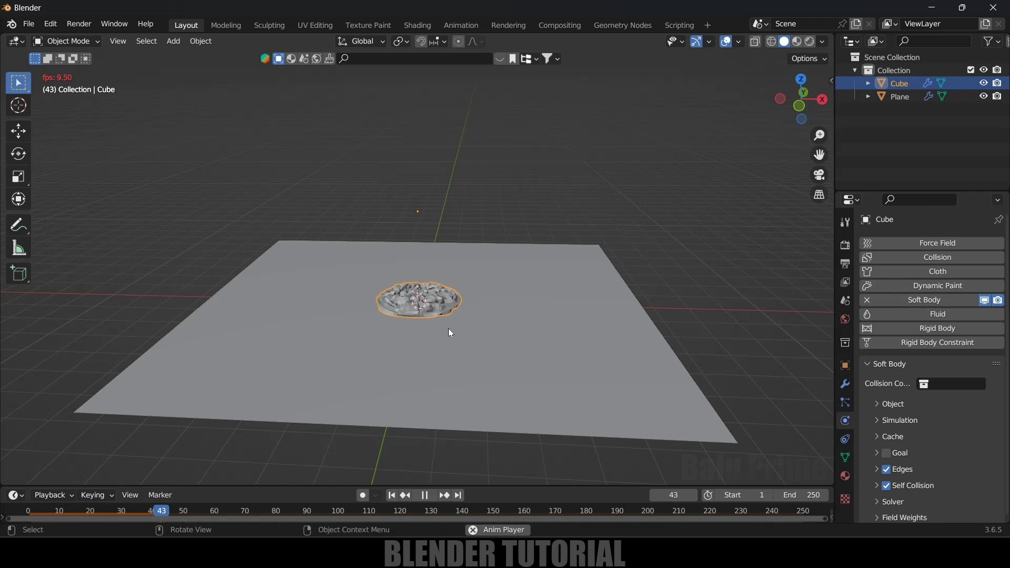
scroll(444, 347, "up", 3)
scroll(445, 355, "up", 2)
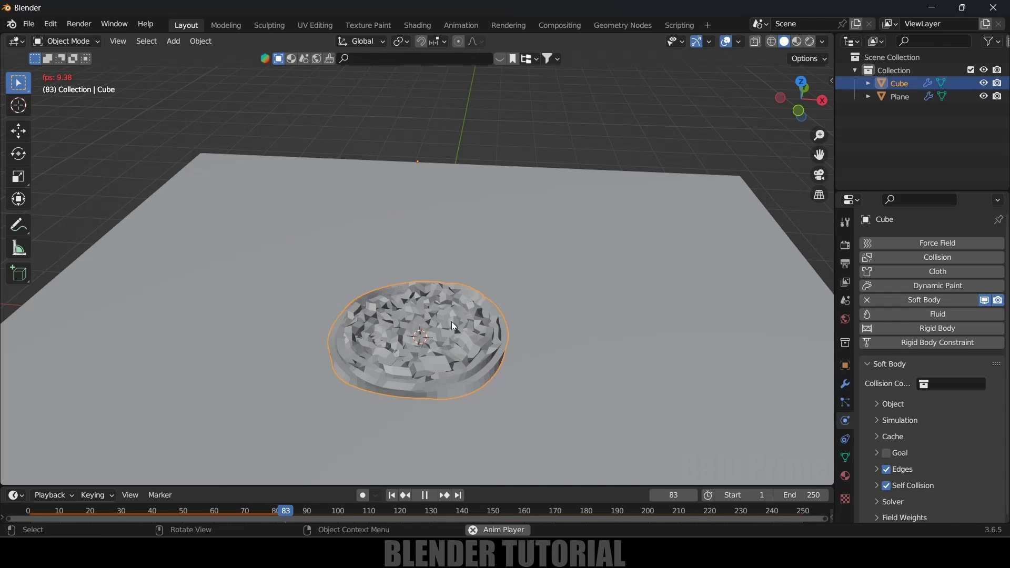
left_click(391, 494)
middle_click_drag(497, 350, 797, 378)
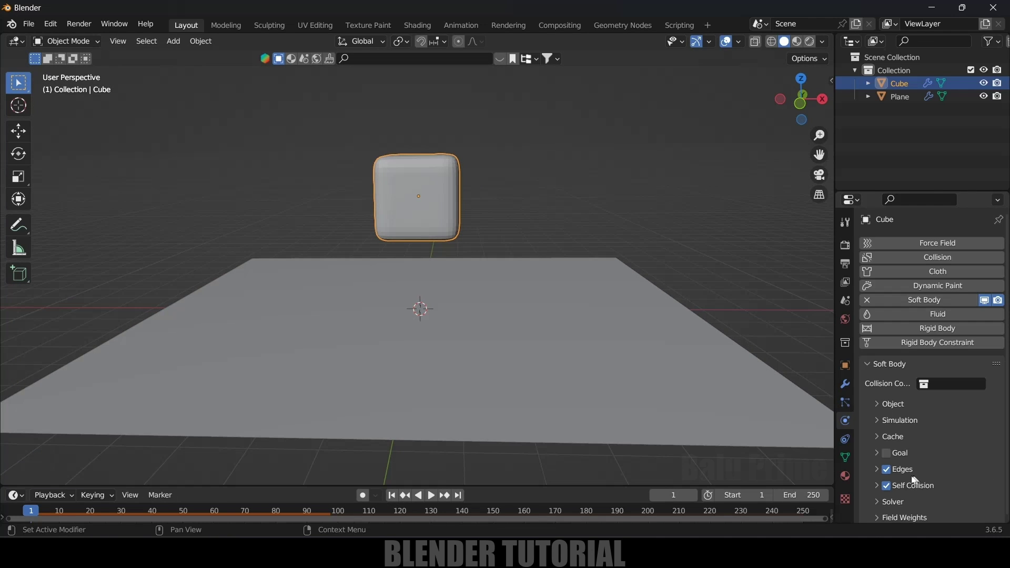
scroll(524, 315, "down", 2)
middle_click_drag(525, 314, 529, 321)
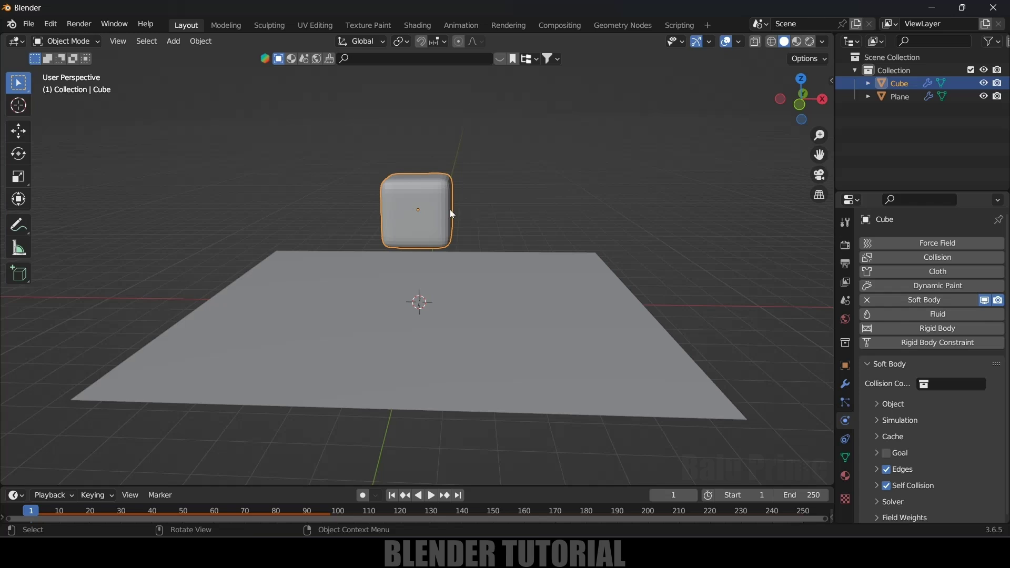
left_click(875, 469)
Step: Set the soft body's edge spring Pull and Push to 0.9
scroll(875, 469, "down", 7)
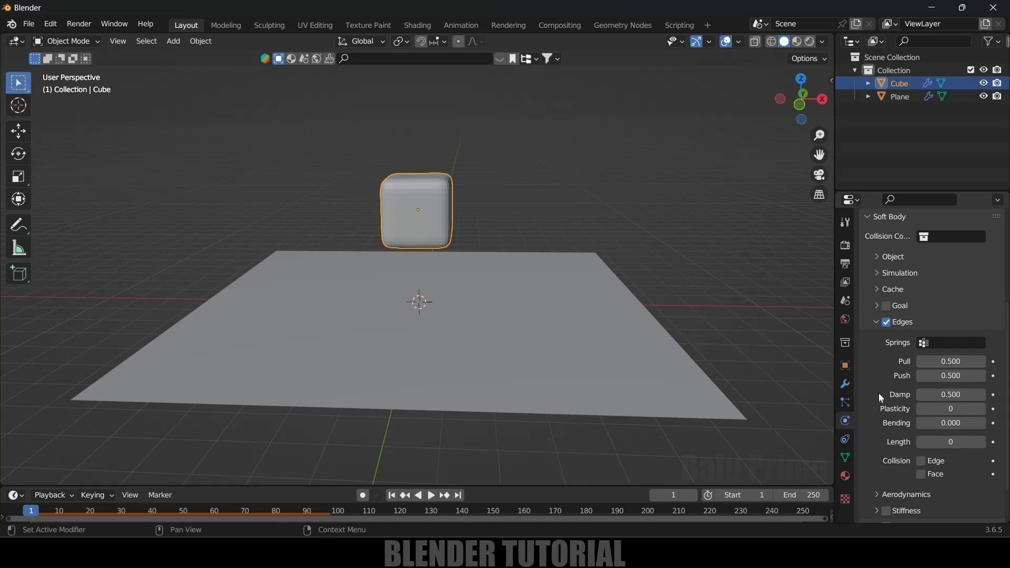
left_click(949, 362)
type("0.9")
key("Return")
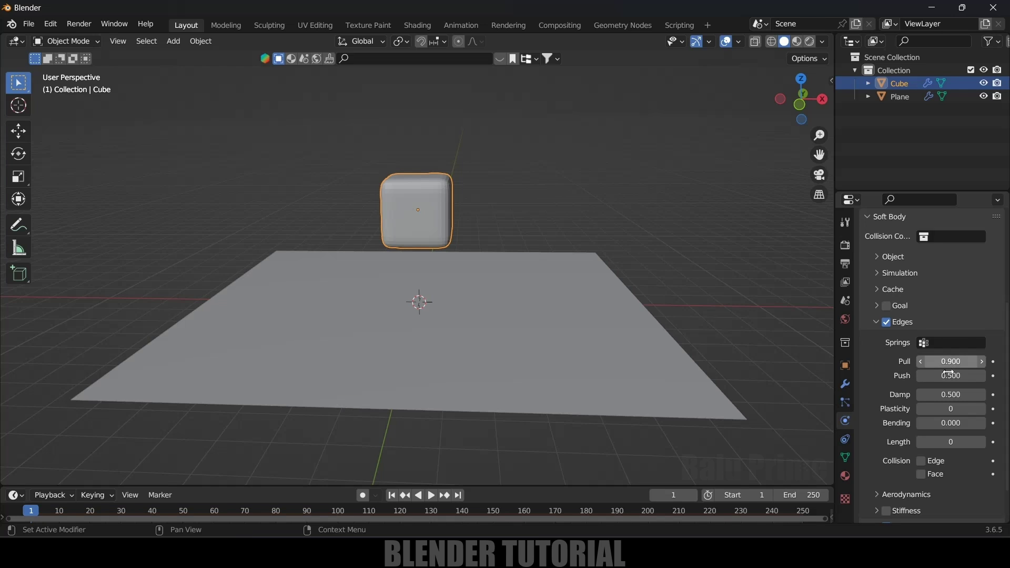
left_click(949, 376)
type("0.9")
key("Return")
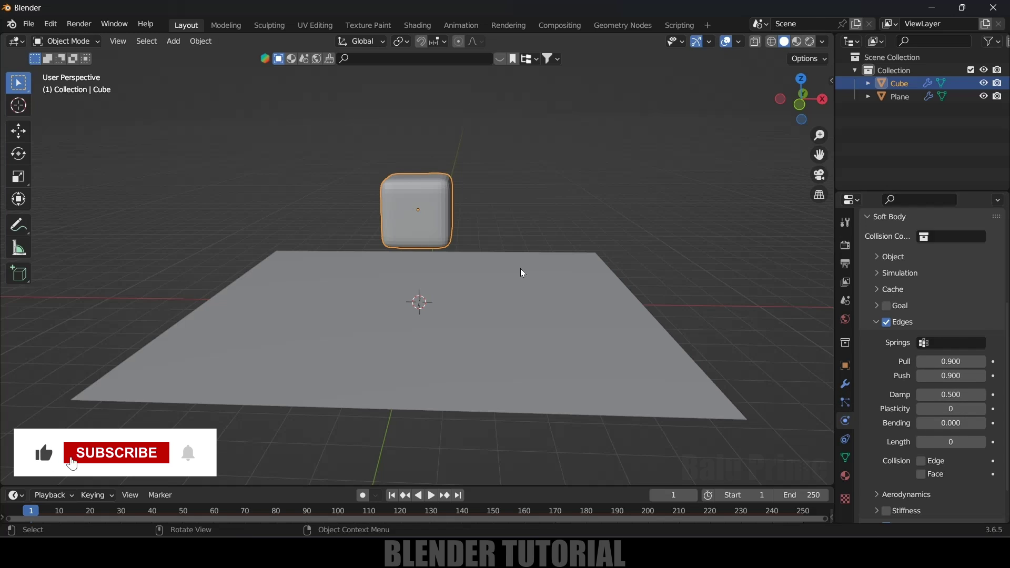
Step: Replay the stiffer-spring drop, stopping at frame 32, then rewind to frame 1
key("space")
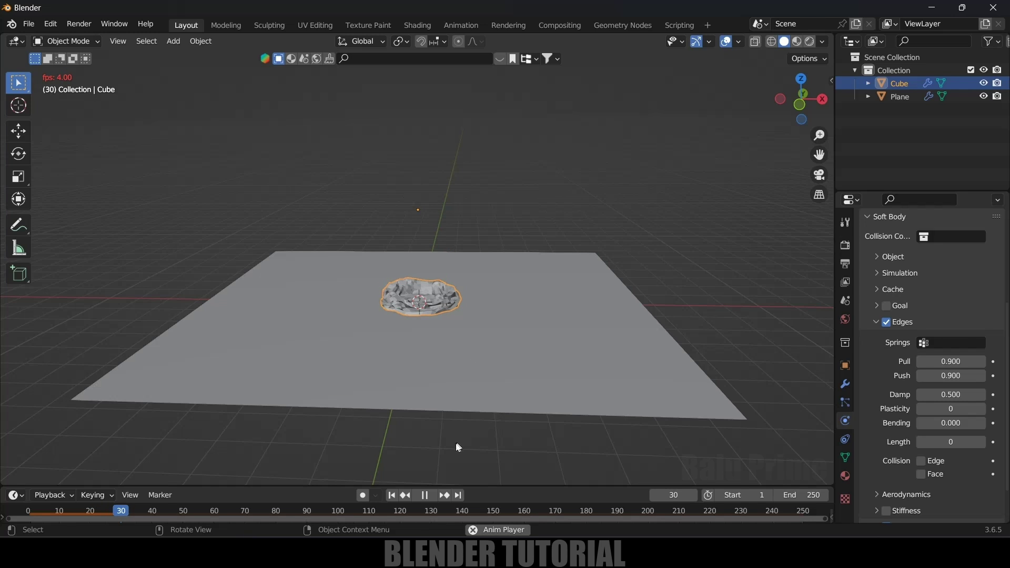
key("space")
middle_click_drag(517, 247, 430, 470)
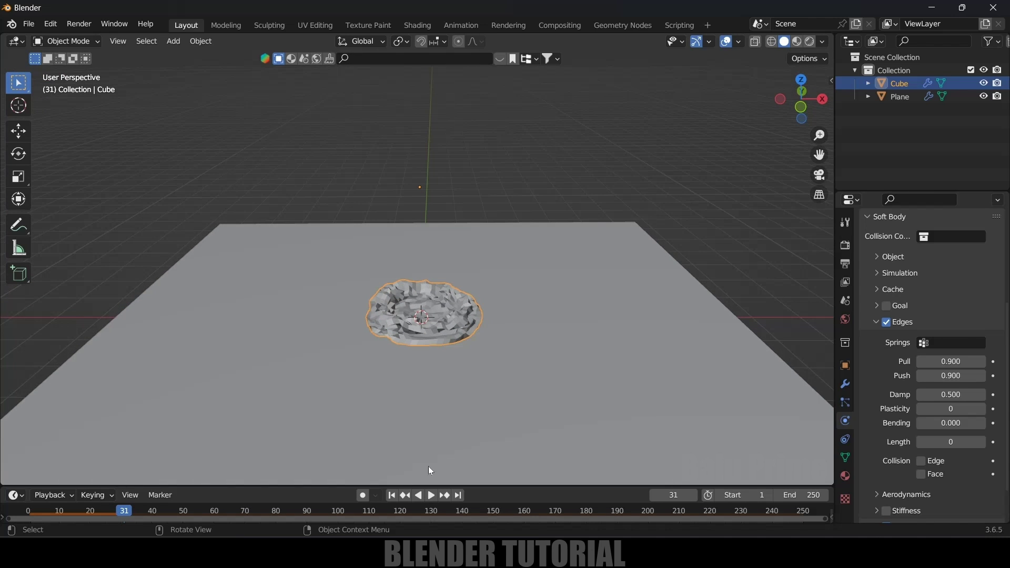
left_click(390, 497)
left_click(430, 497)
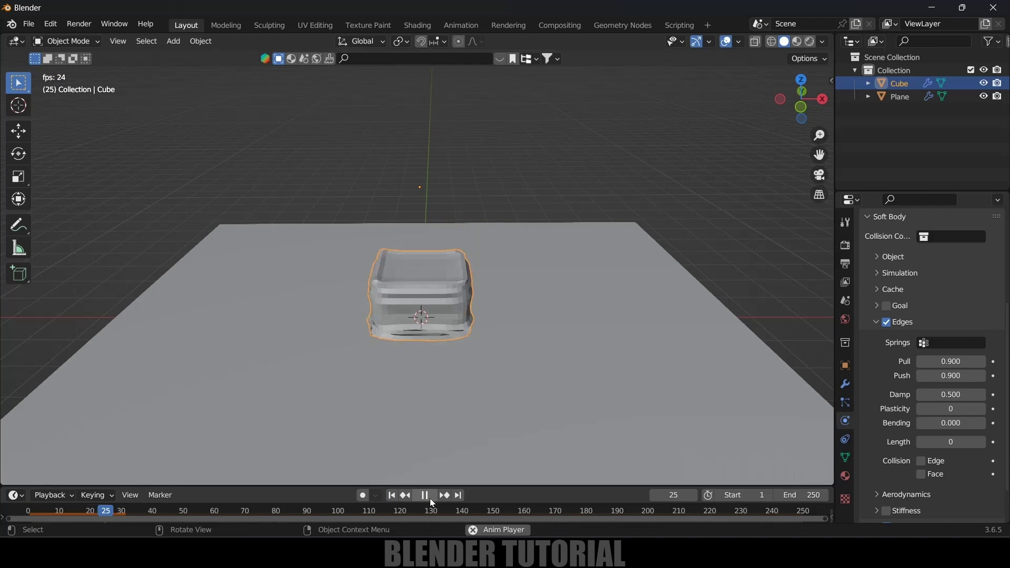
left_click(430, 497)
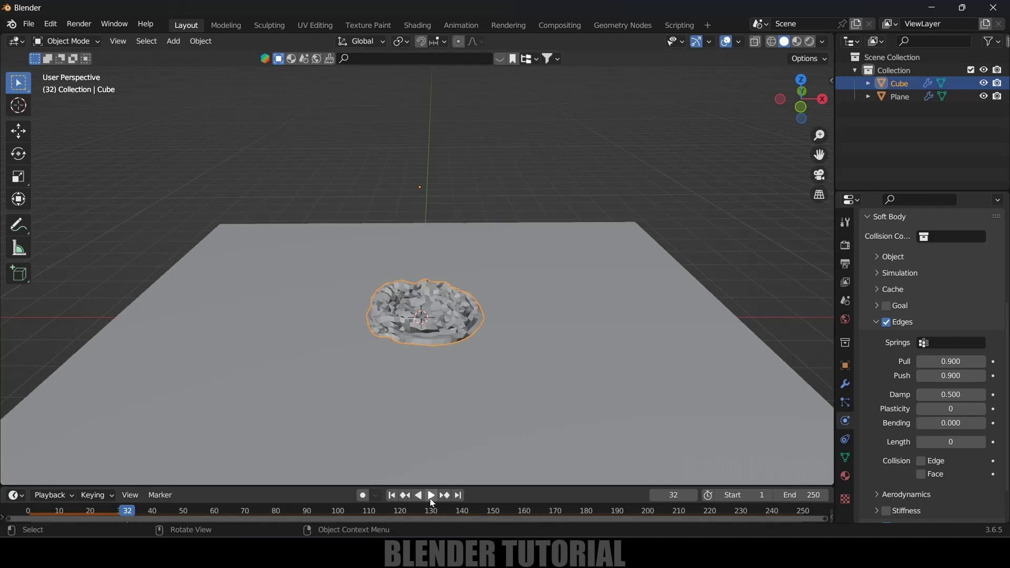
left_click(391, 495)
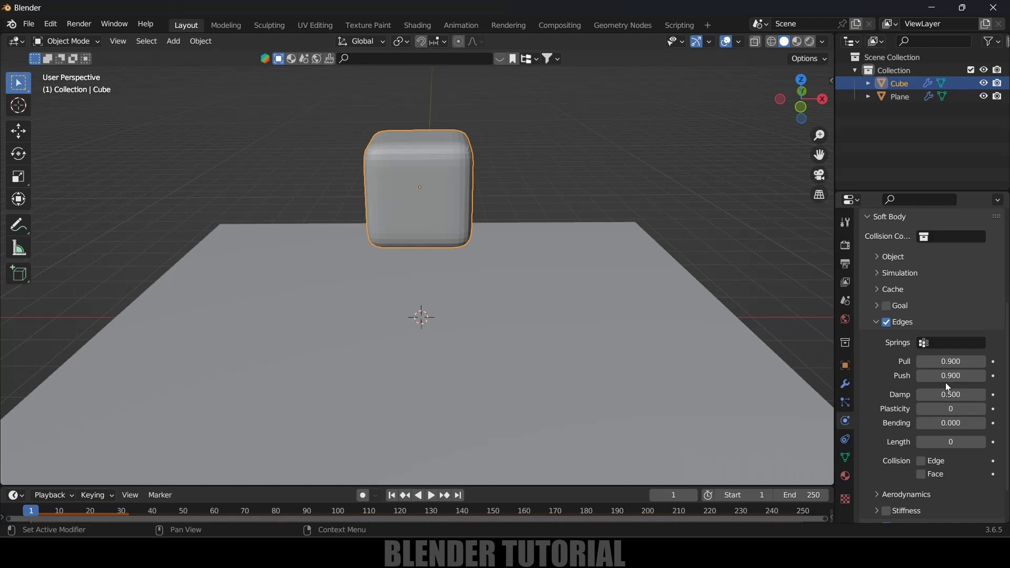
Step: Set the edge Bending stiffness to 5 and play the drop up to frame 51
scroll(635, 320, "down", 1)
left_click(952, 424)
type("5")
key("Return")
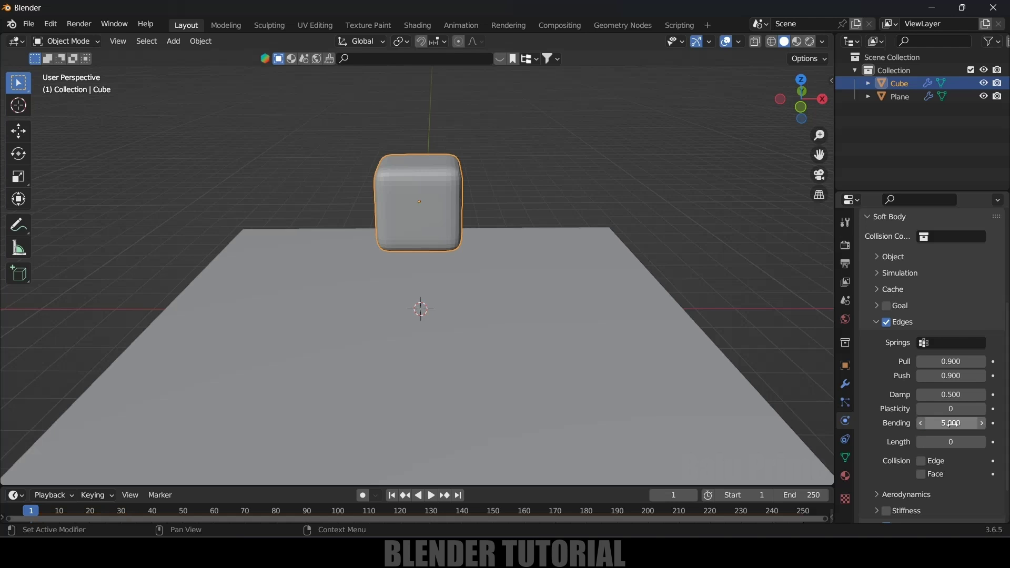
middle_click_drag(484, 195, 495, 246)
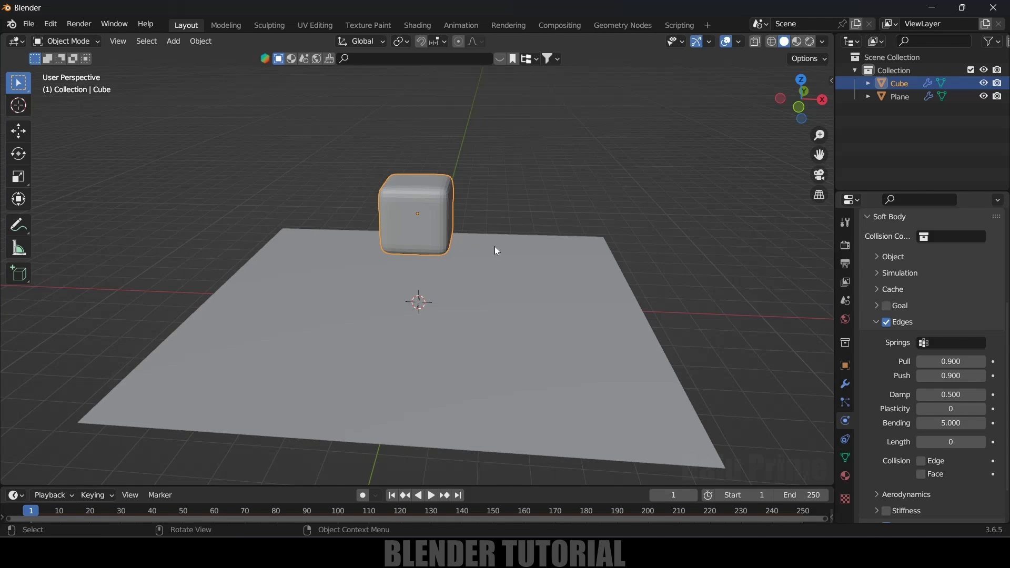
key("space")
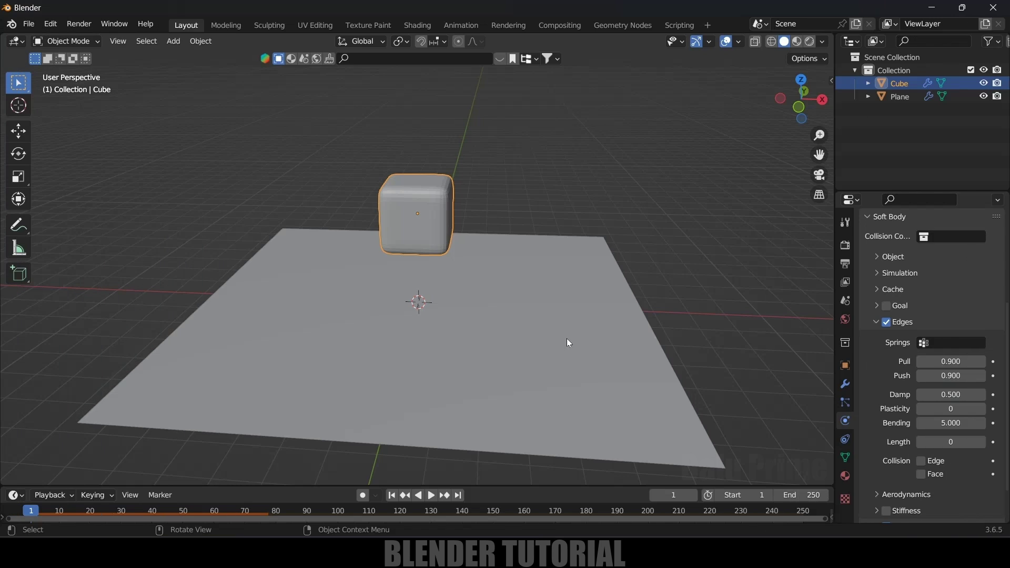
key("space")
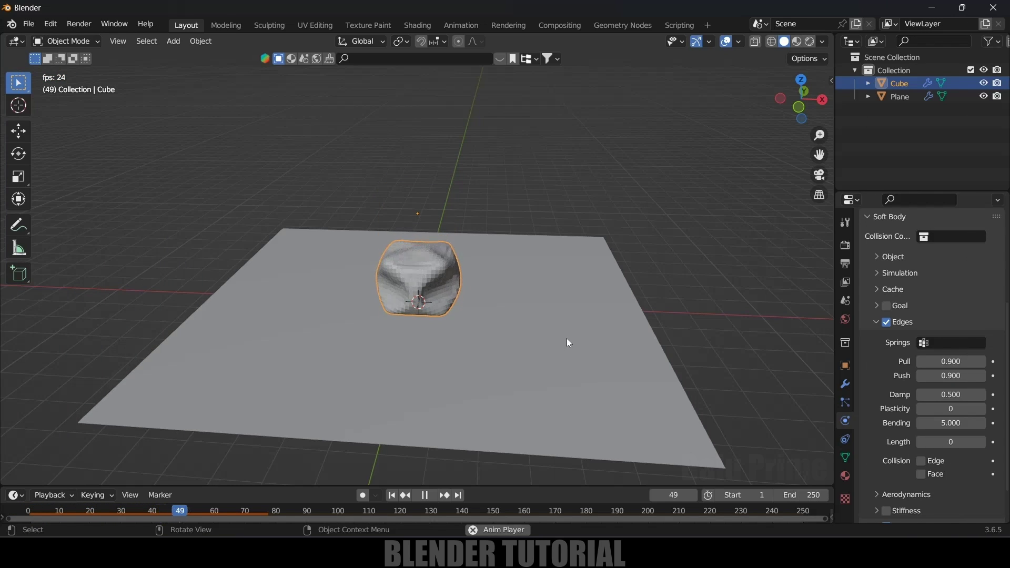
key("space")
mouse_move(391, 306)
middle_mouse_down()
mouse_move(491, 315)
mouse_move(403, 308)
middle_mouse_up()
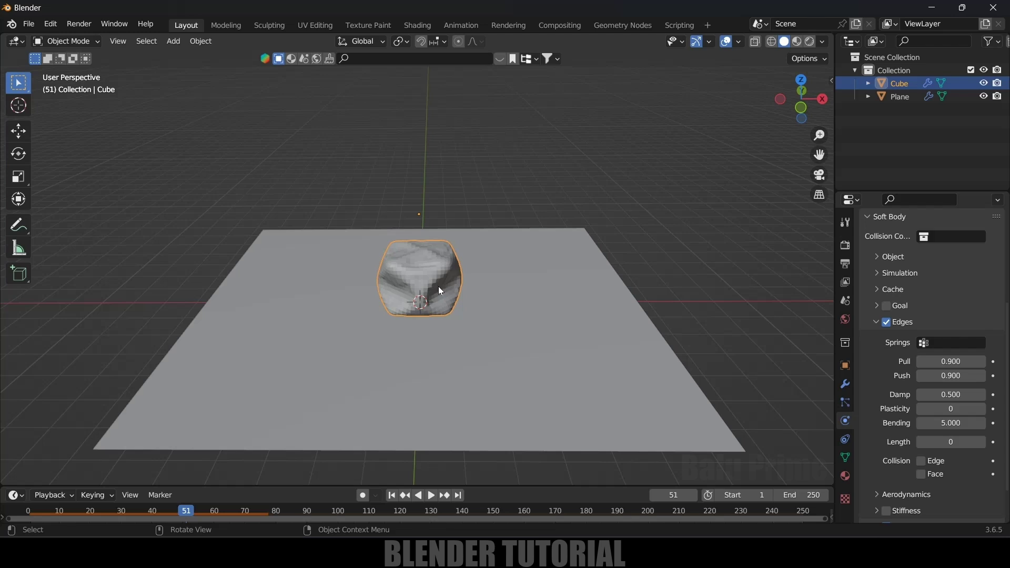
Step: Change Bending to 10 and replay the drop from frame 1
left_click(957, 422)
key("Return")
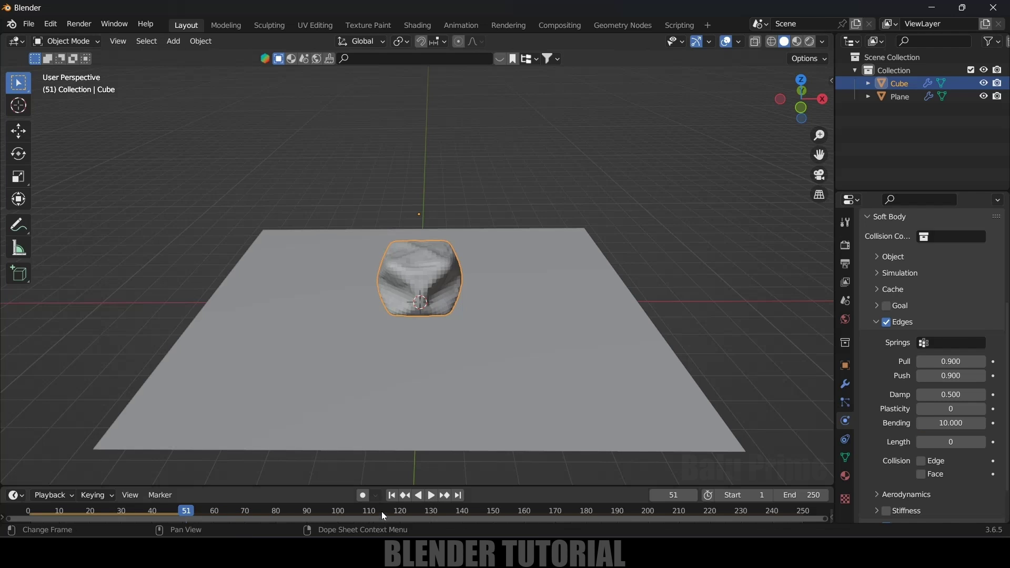
left_click(391, 495)
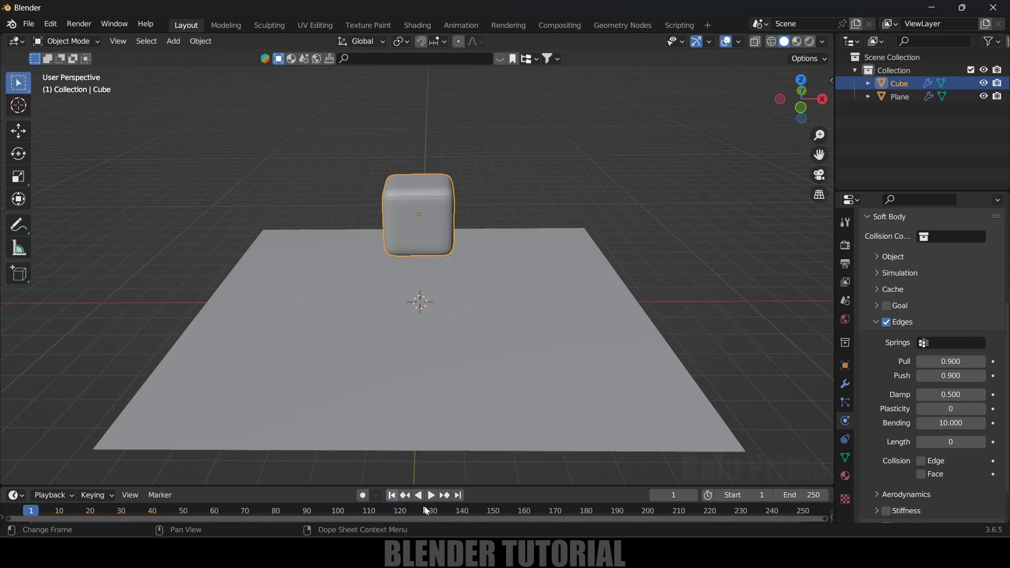
left_click(432, 495)
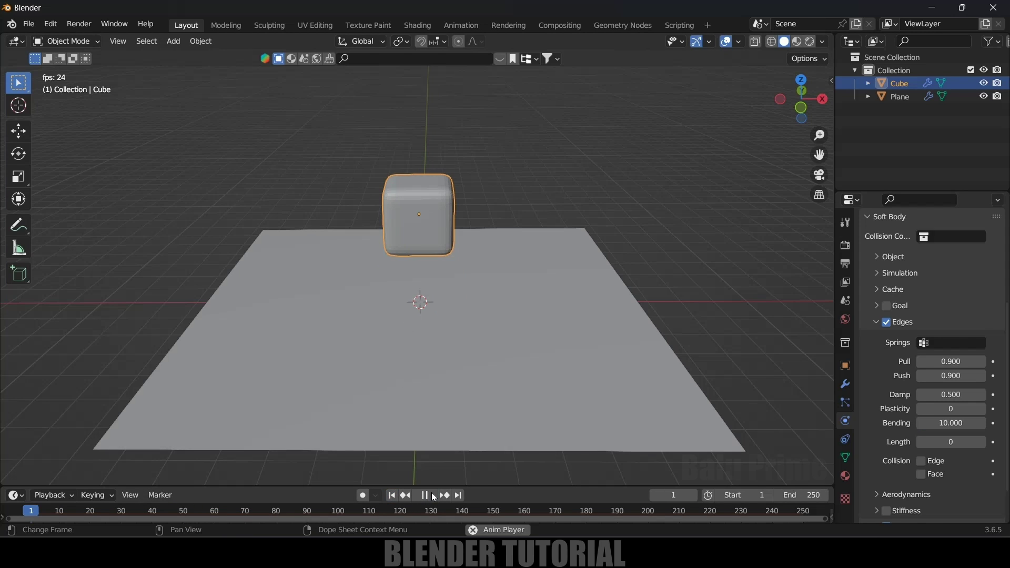
left_click(392, 495)
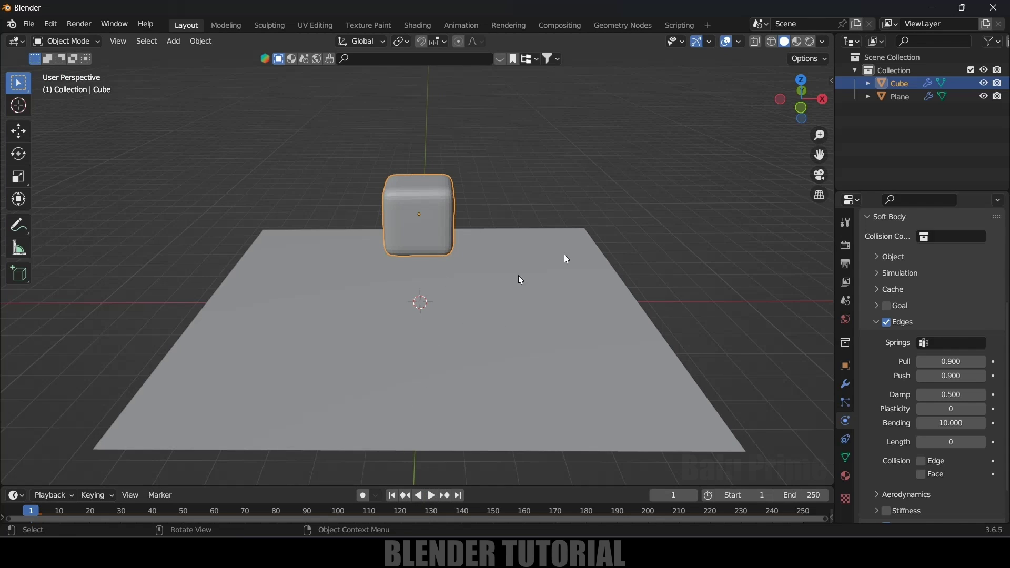
scroll(857, 399, "down", 3)
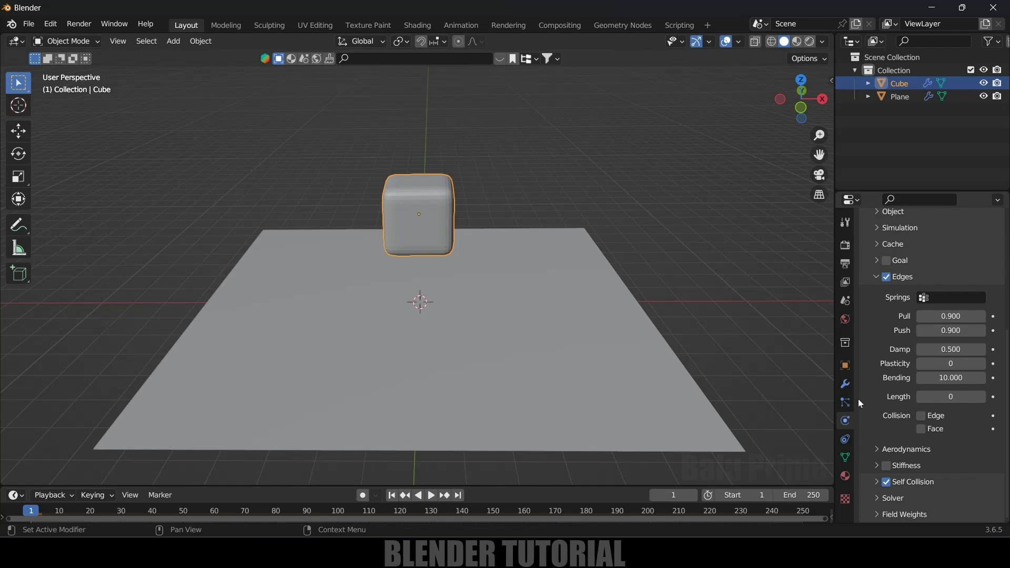
Step: Set both the soft-body cache end frame and the scene end frame to 150
scroll(857, 399, "up", 9)
left_click(893, 433)
scroll(883, 428, "down", 6)
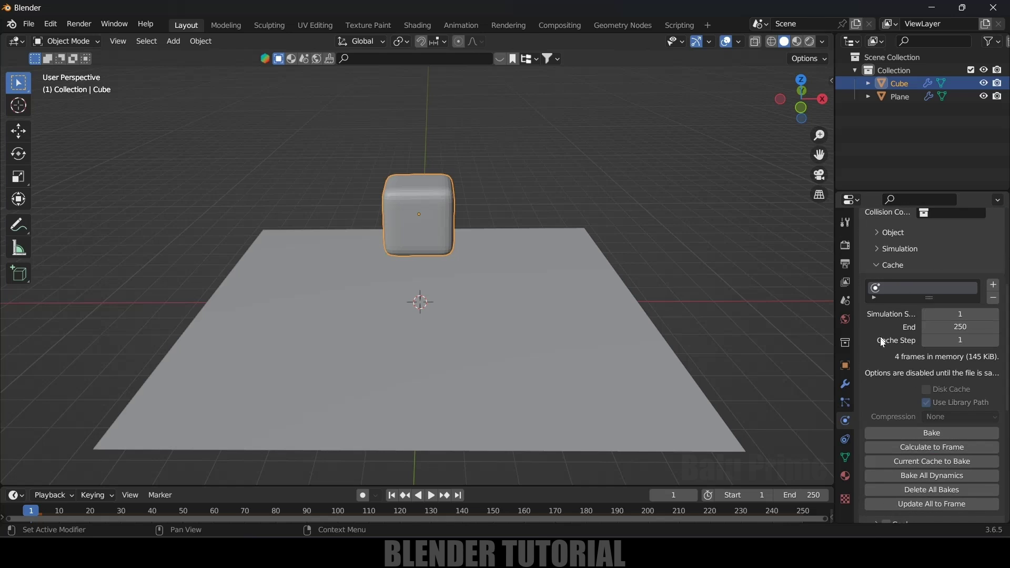
left_click(946, 327)
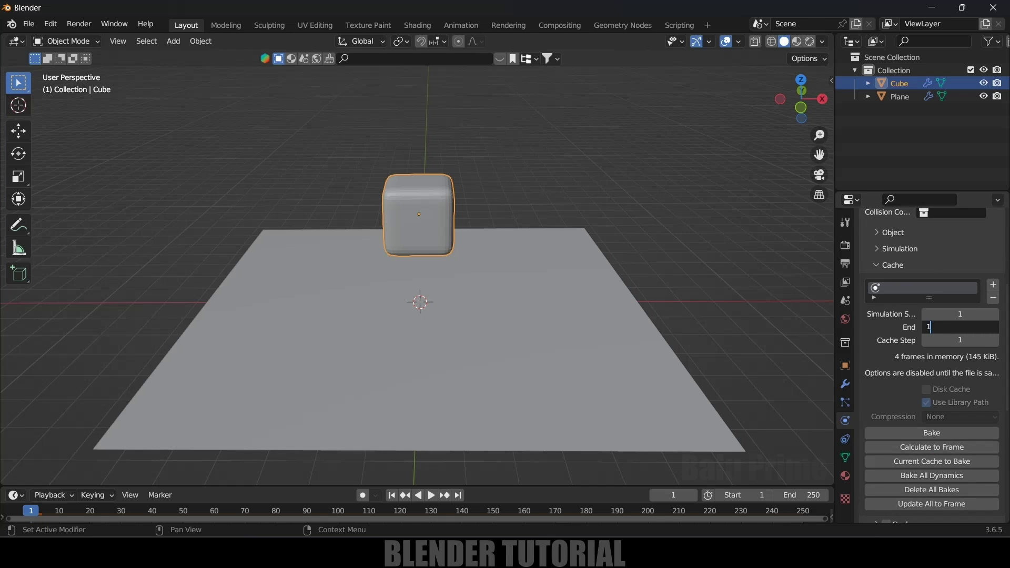
key("Return")
left_click(804, 494)
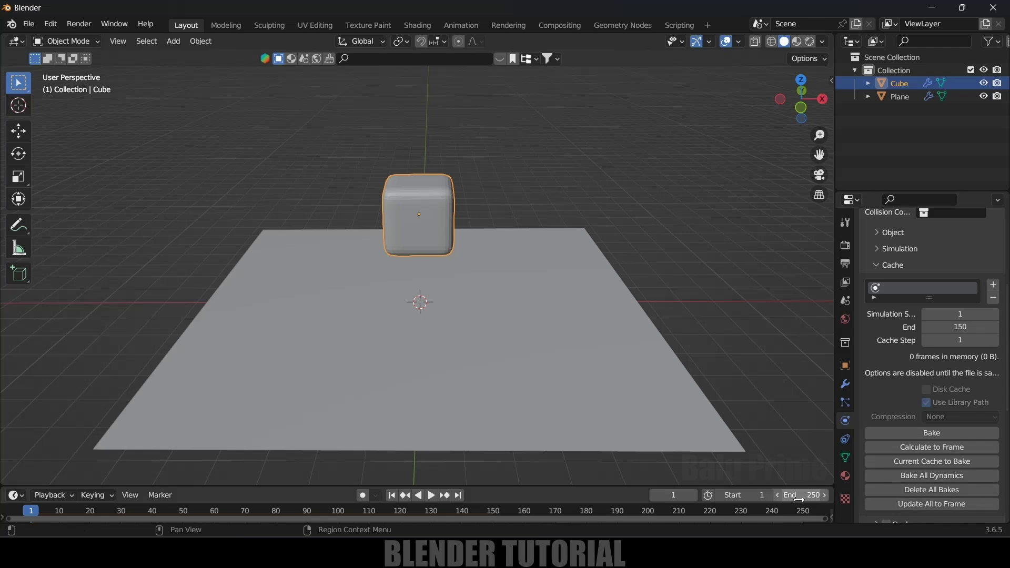
type("150")
key("Return")
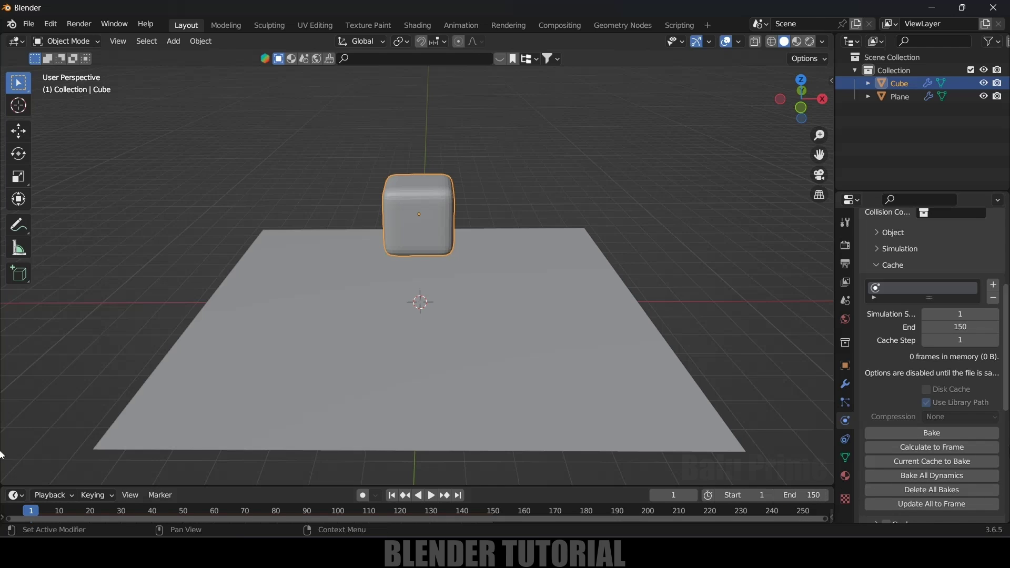
Step: Bake the soft-body simulation, play it back, then delete the bake at frame 1
left_click(907, 433)
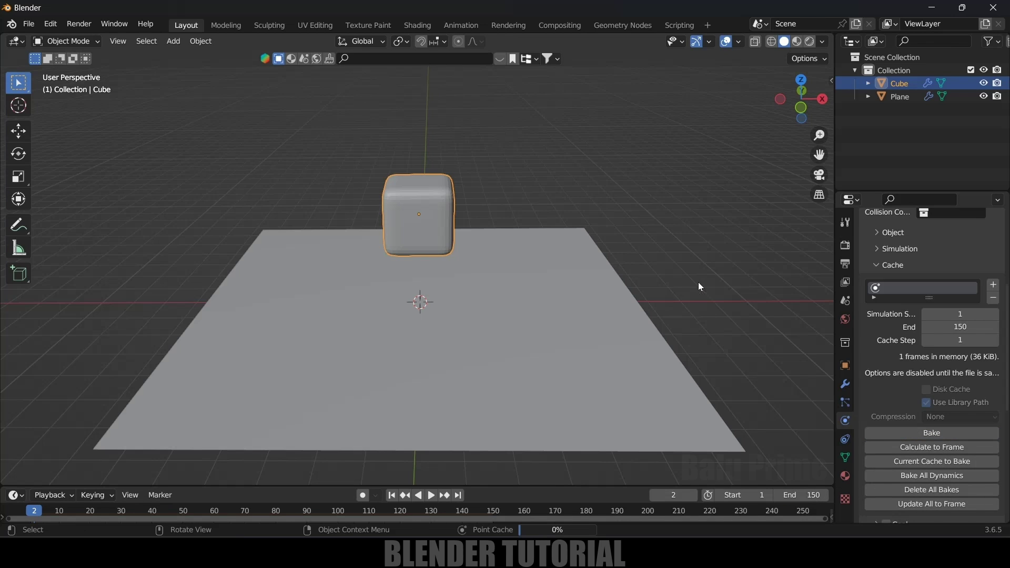
scroll(481, 403, "down", 2)
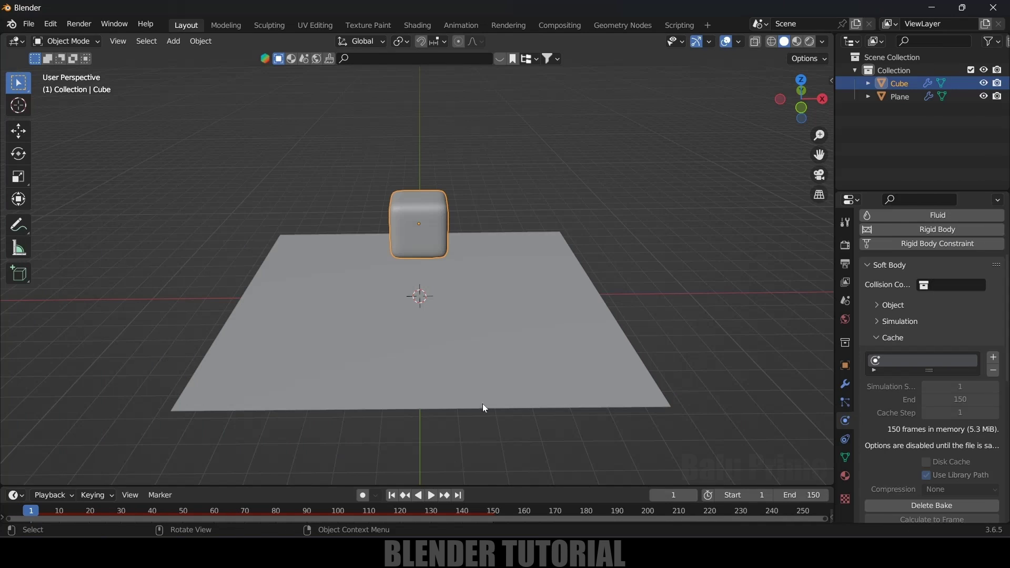
left_click(432, 496)
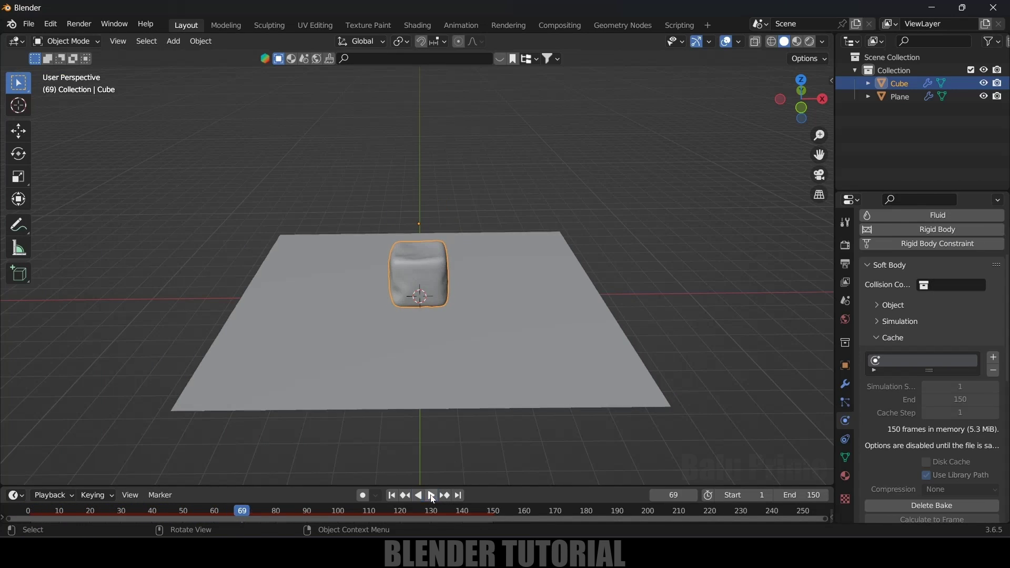
left_click(395, 496)
left_click(904, 503)
scroll(903, 454, "up", 3)
scroll(903, 454, "down", 6)
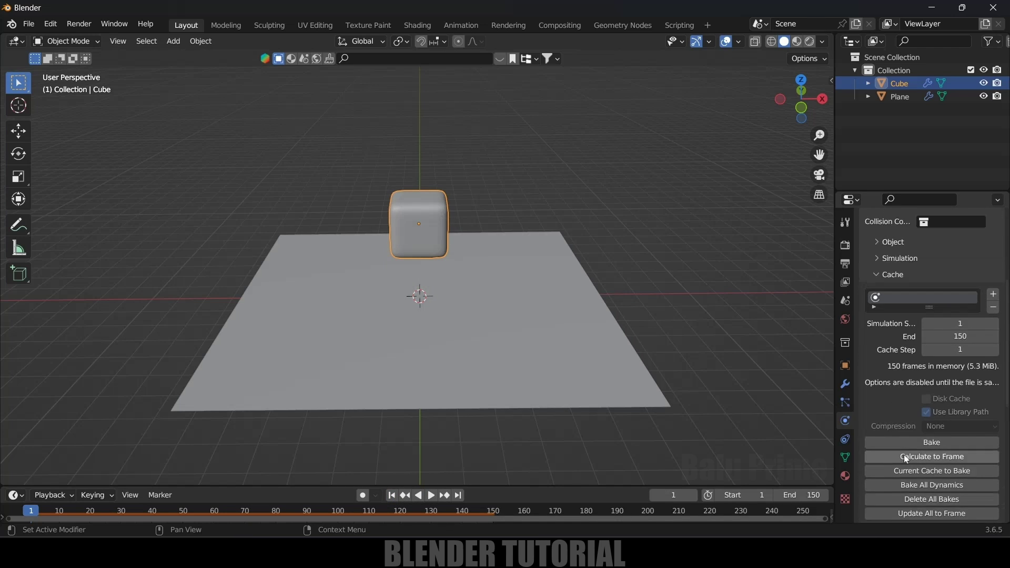
scroll(903, 454, "up", 4)
Step: Set the soft body's Mass to 10 kg
left_click(877, 349)
scroll(877, 349, "down", 3)
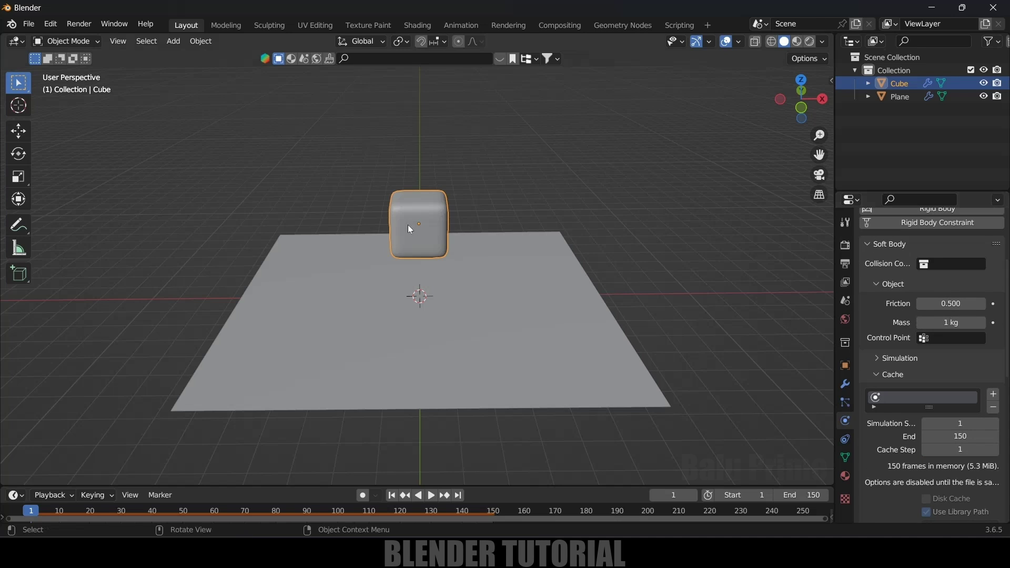
left_click(951, 322)
type("10")
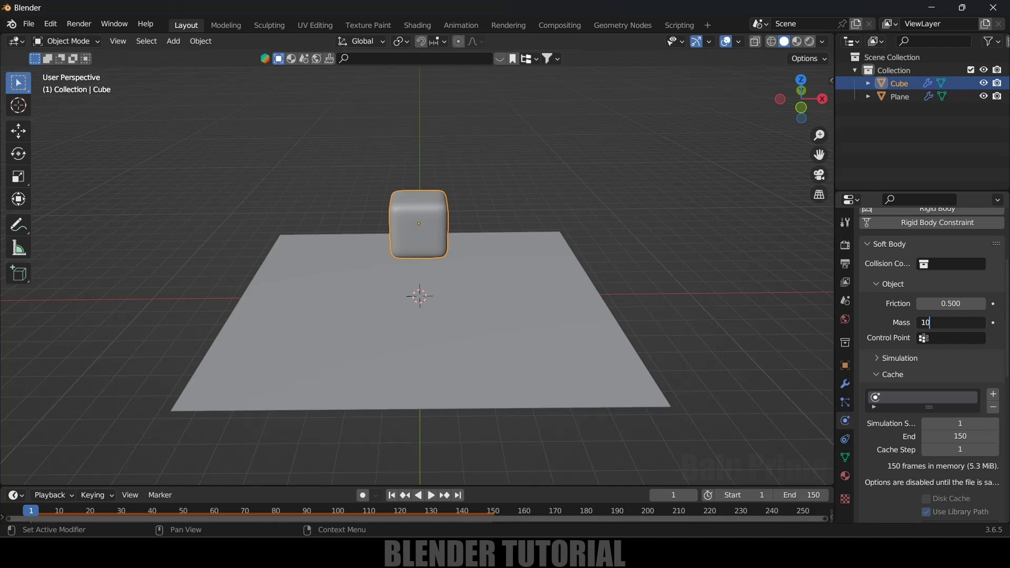
key("Return")
Step: Set the soft body's Simulation Speed to 7
left_click(879, 358)
scroll(877, 355, "down", 2)
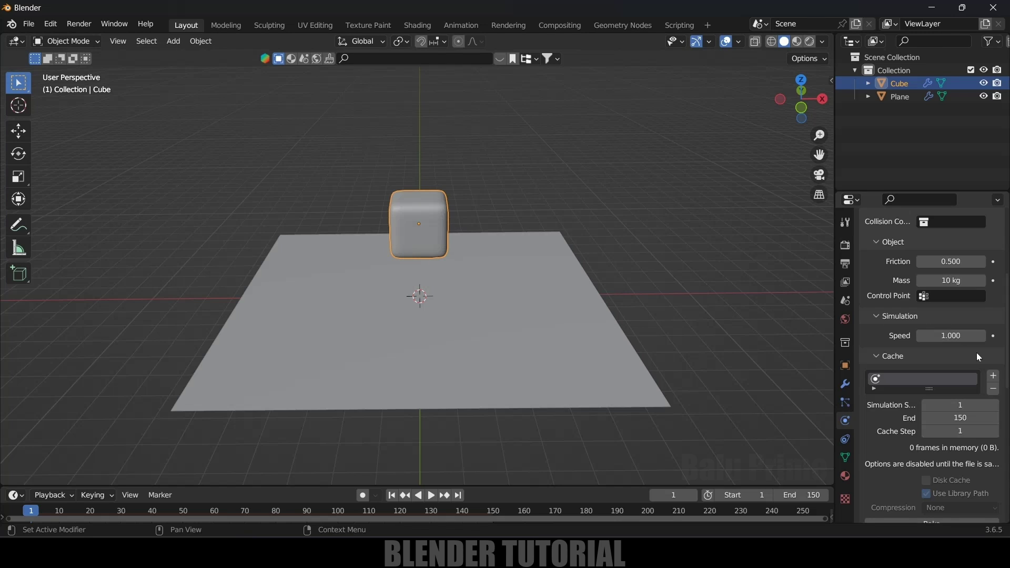
left_click(951, 335)
type("7")
key("Return")
left_click(950, 336)
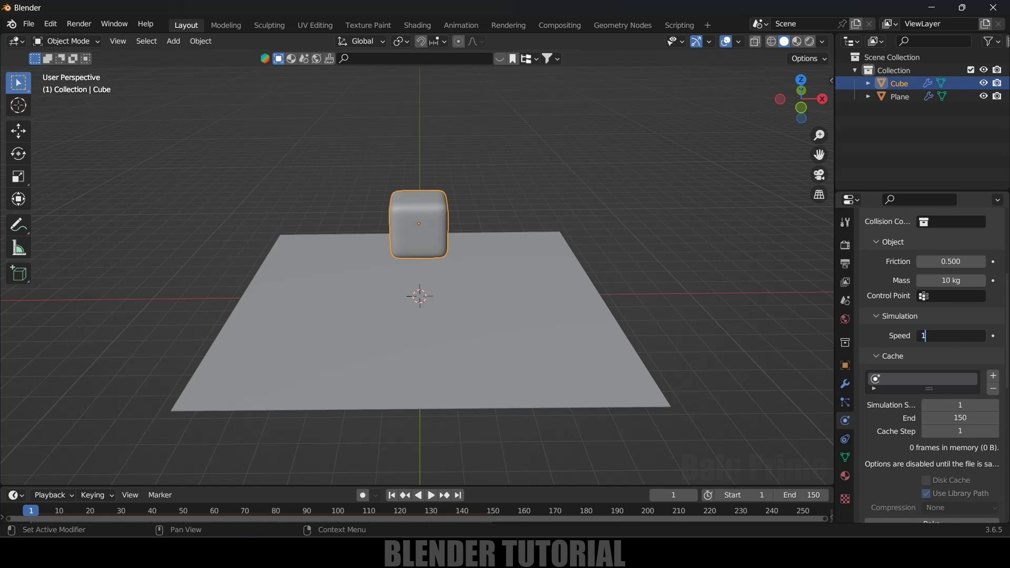
Step: Confirm the speed value and set the edge spring Plasticity to 5
key("Return")
scroll(911, 424, "down", 8)
scroll(902, 428, "down", 8)
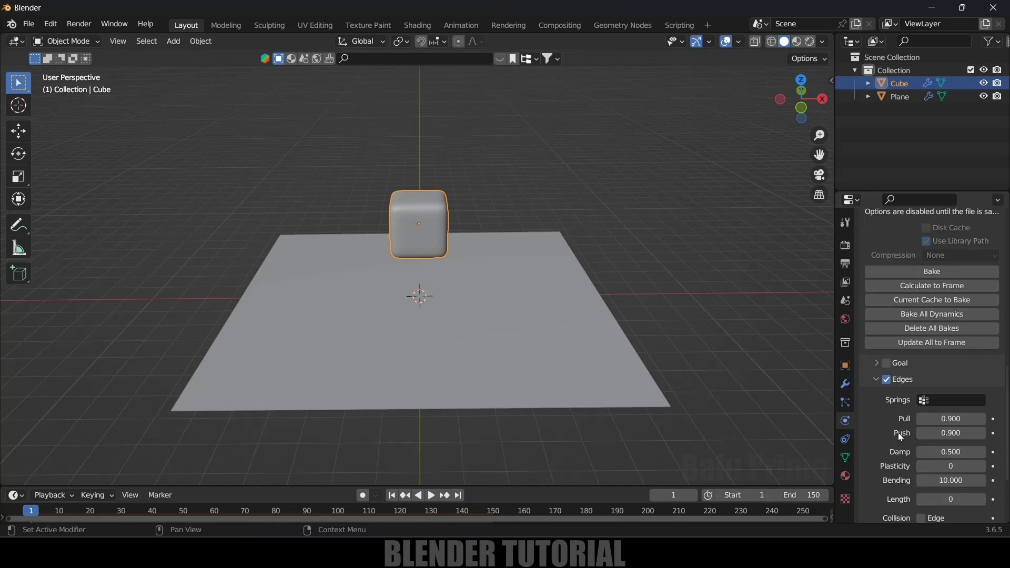
scroll(885, 321, "down", 1)
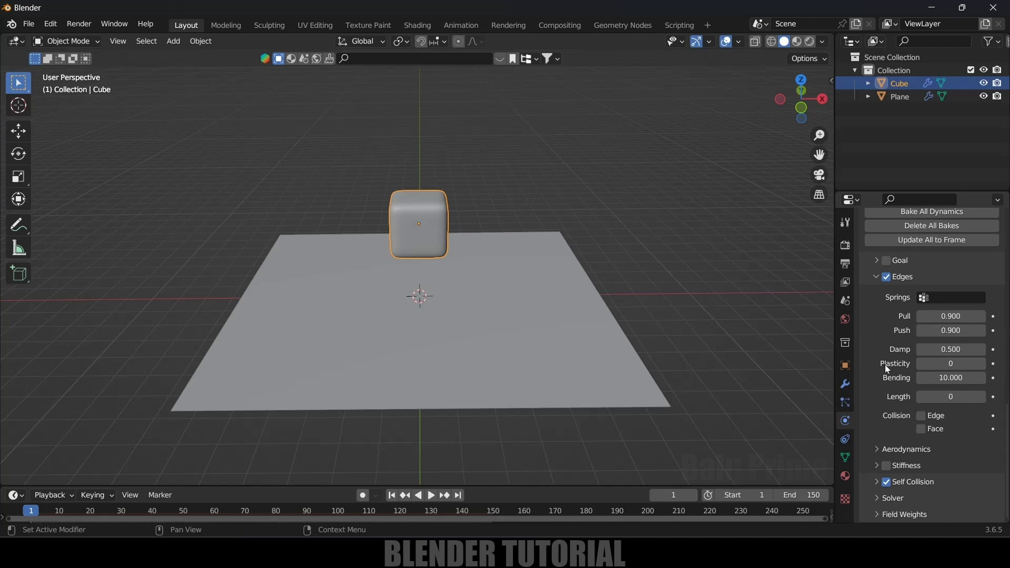
left_click(946, 363)
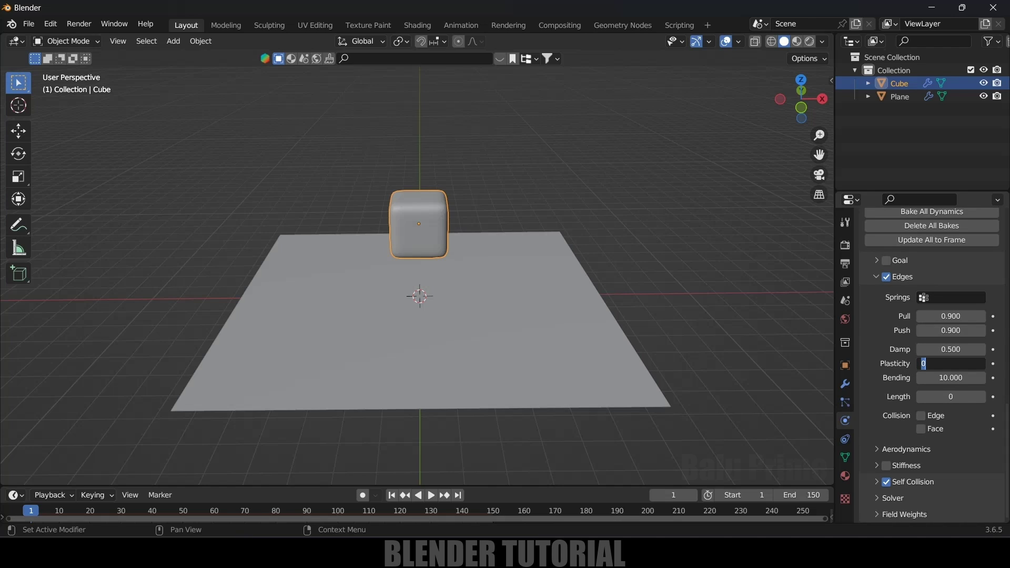
type("5")
key("Return")
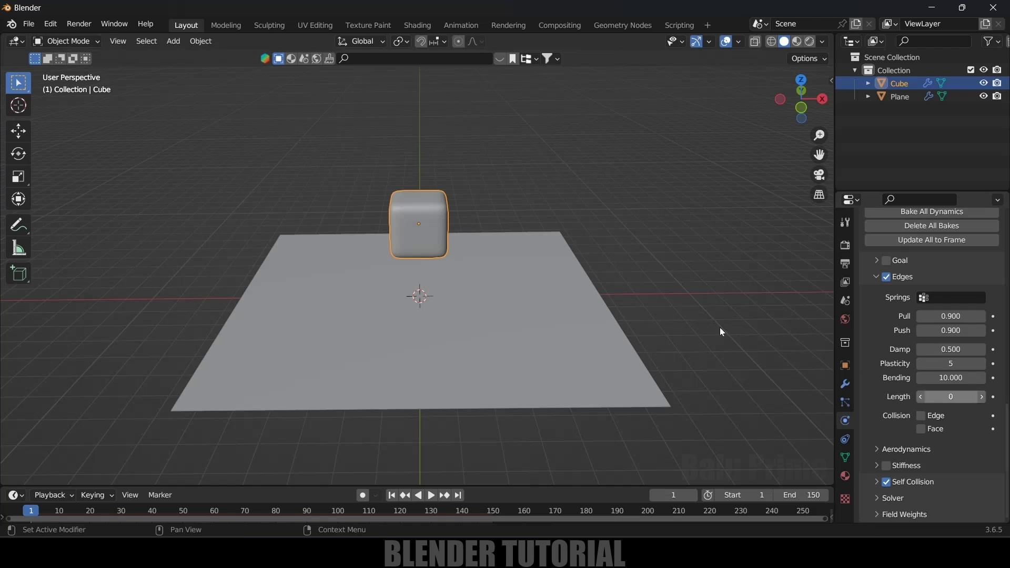
left_click(18, 154)
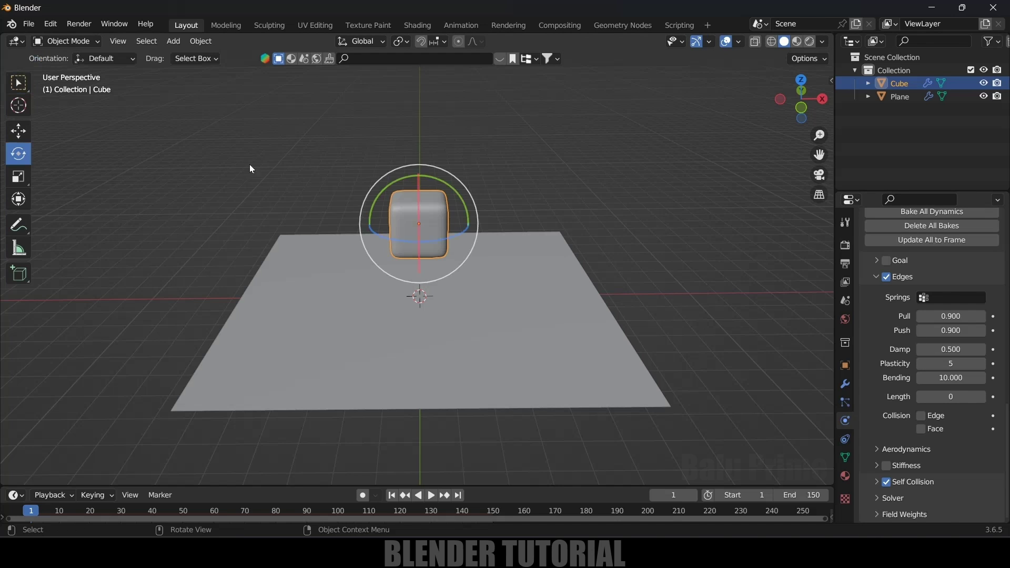
Step: Tilt the cube to a corner-down angle and bake its soft-body simulation
left_click_drag(427, 194, 476, 222)
scroll(889, 416, "up", 8)
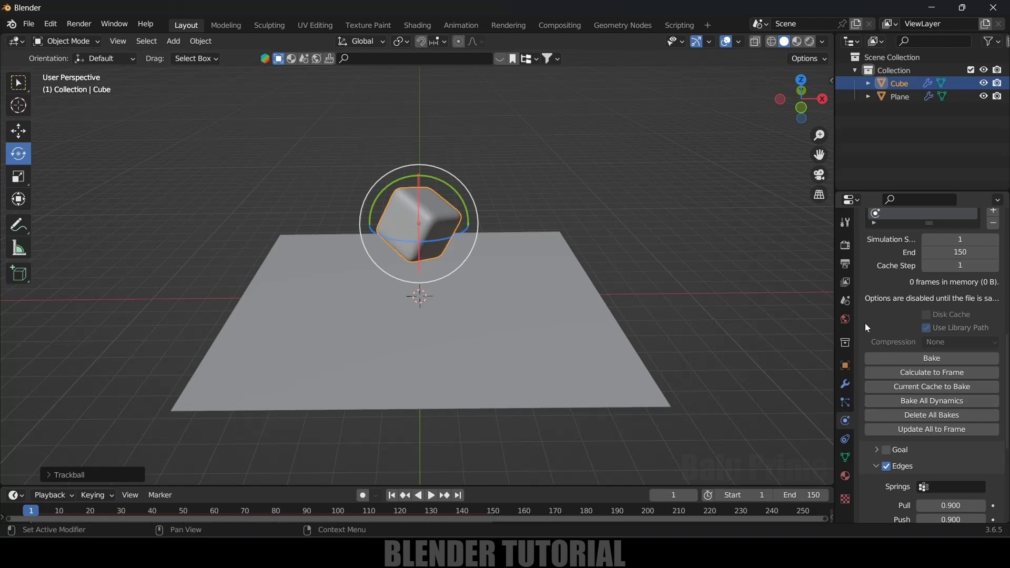
left_click(908, 358)
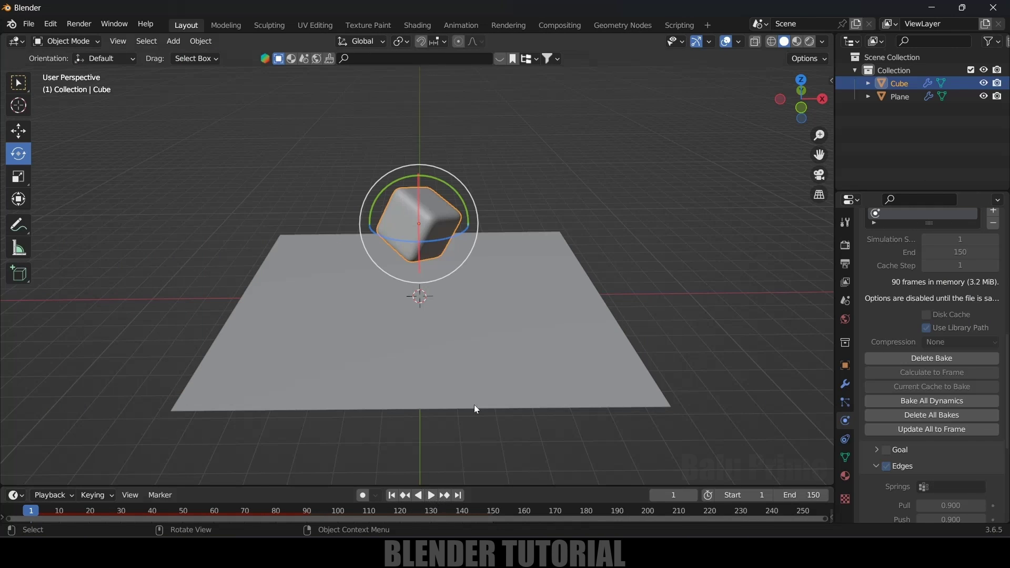
Step: Play the baked simulation to watch the cube slump flat, then return to frame 1
middle_click_drag(458, 342, 450, 337)
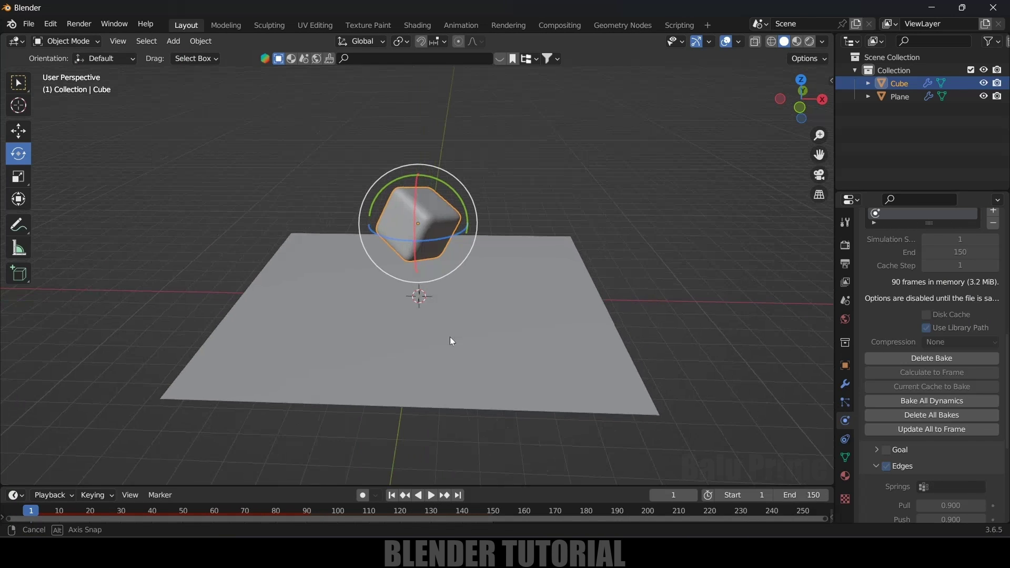
left_click(431, 496)
left_click(431, 495)
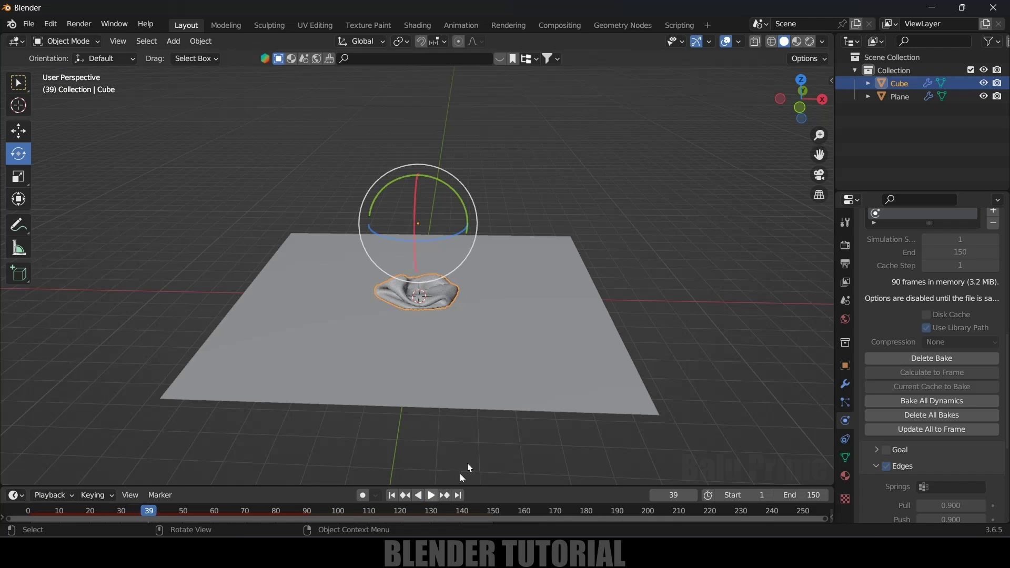
scroll(489, 400, "up", 1)
middle_click_drag(489, 400, 526, 405)
scroll(909, 453, "down", 7)
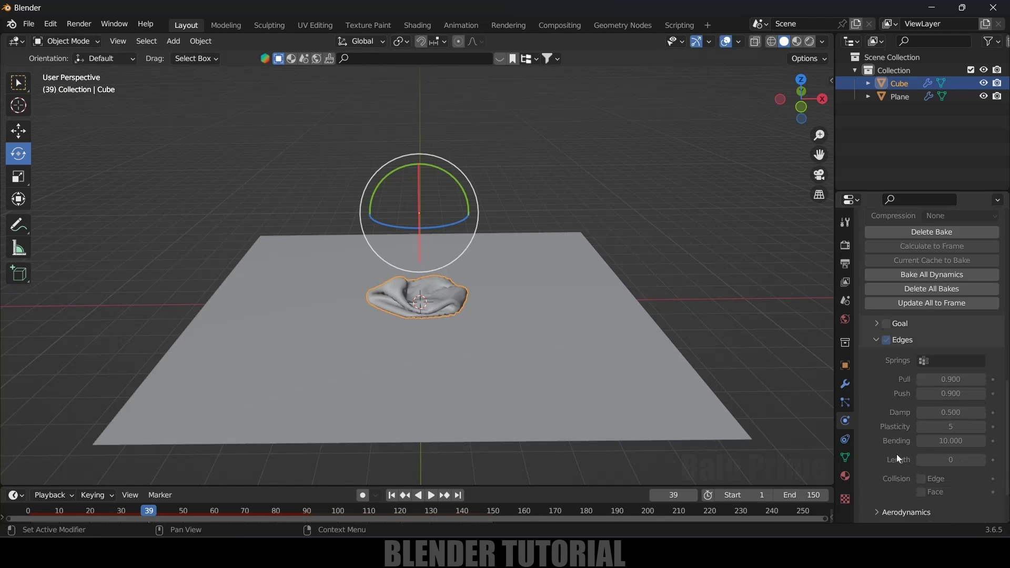
middle_click_drag(500, 284, 465, 320)
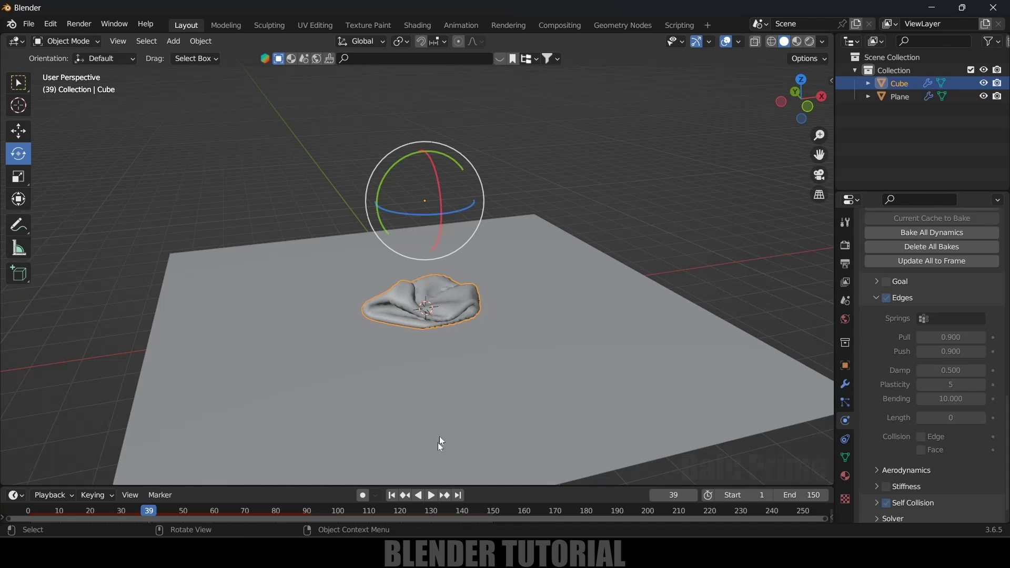
left_click(429, 496)
left_click(430, 495)
left_click(391, 495)
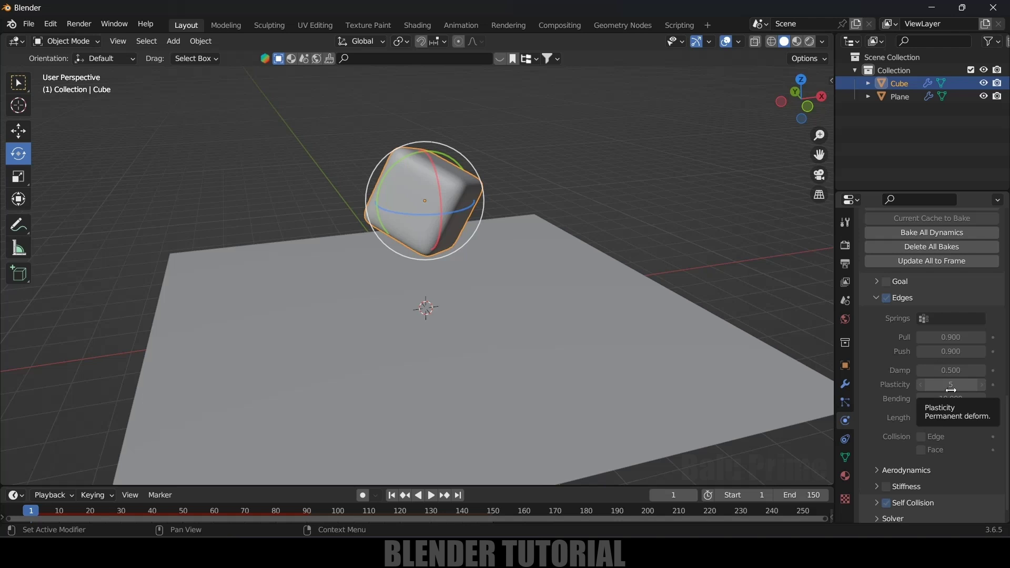
Step: Clear the cube's baked soft-body simulation with Delete Bake
middle_click_drag(468, 289, 532, 290)
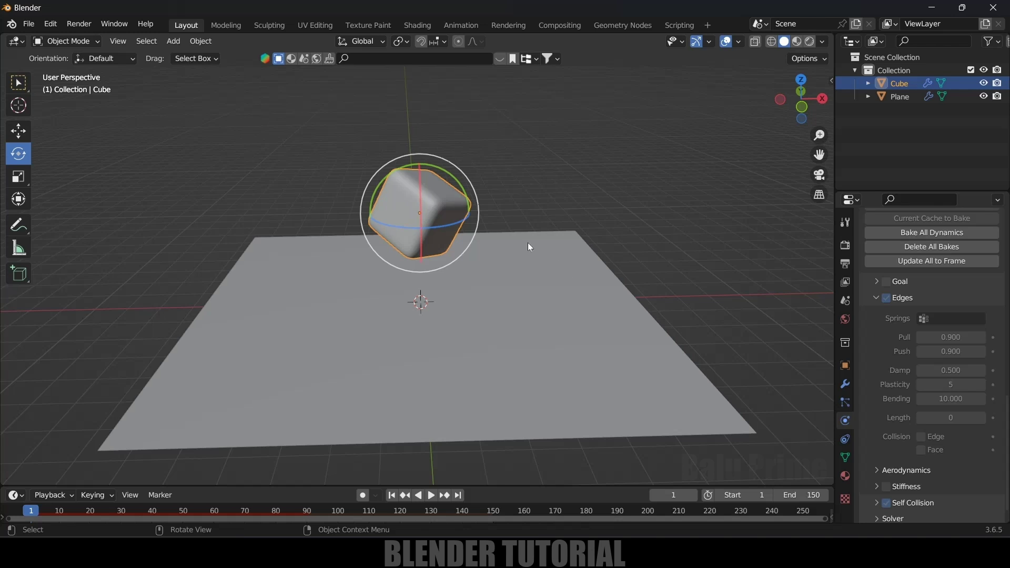
left_click(587, 193)
left_click(369, 221)
scroll(873, 350, "up", 6)
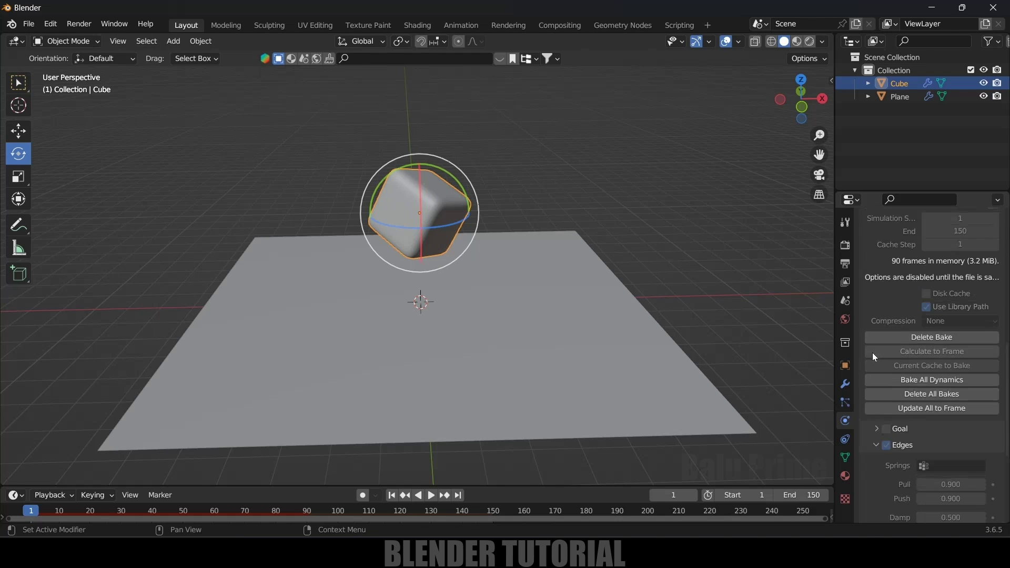
left_click(925, 338)
Step: Delete the cube so only the plane remains
left_click(568, 188)
left_click(404, 188)
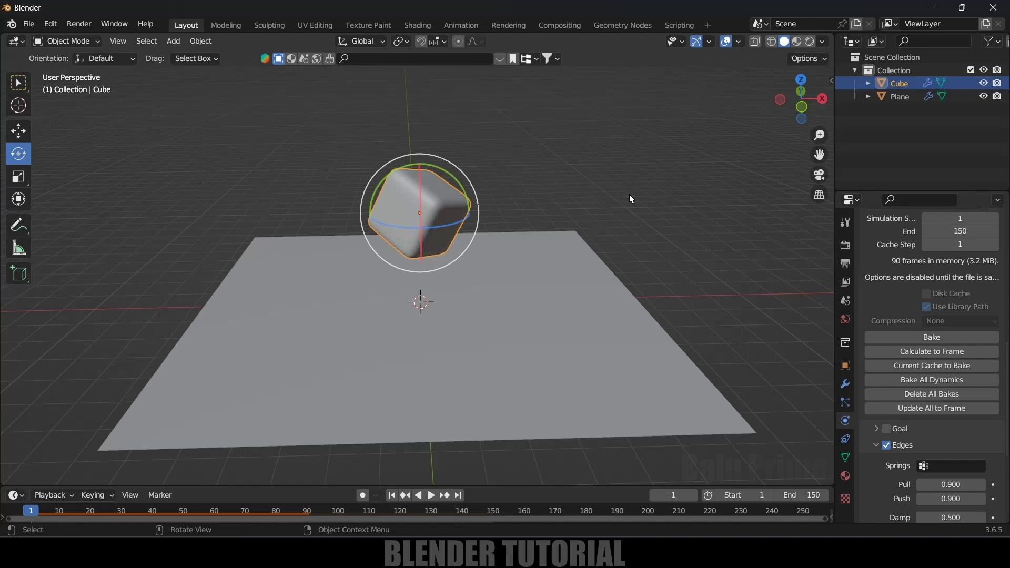
key("Delete")
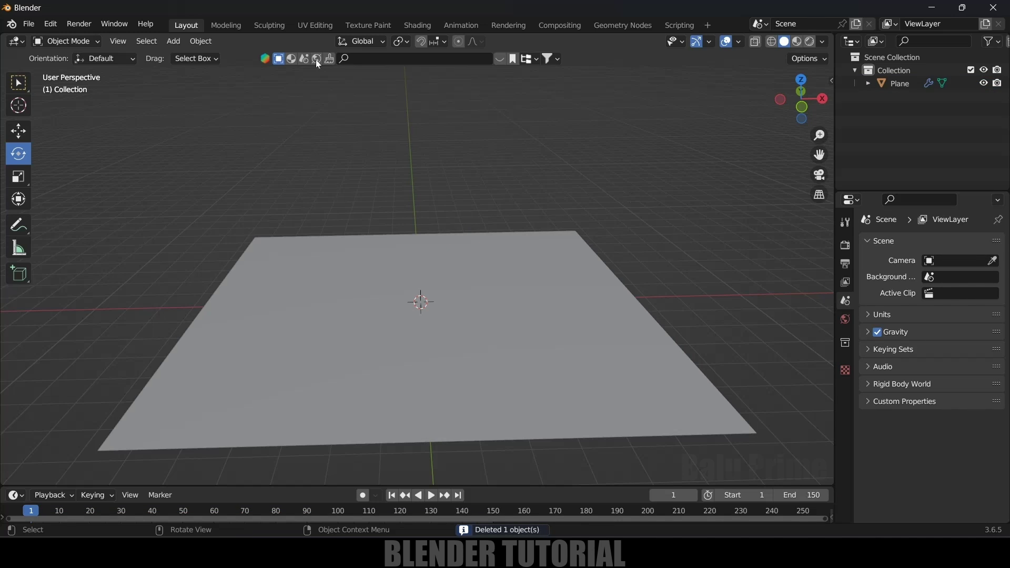
left_click(366, 64)
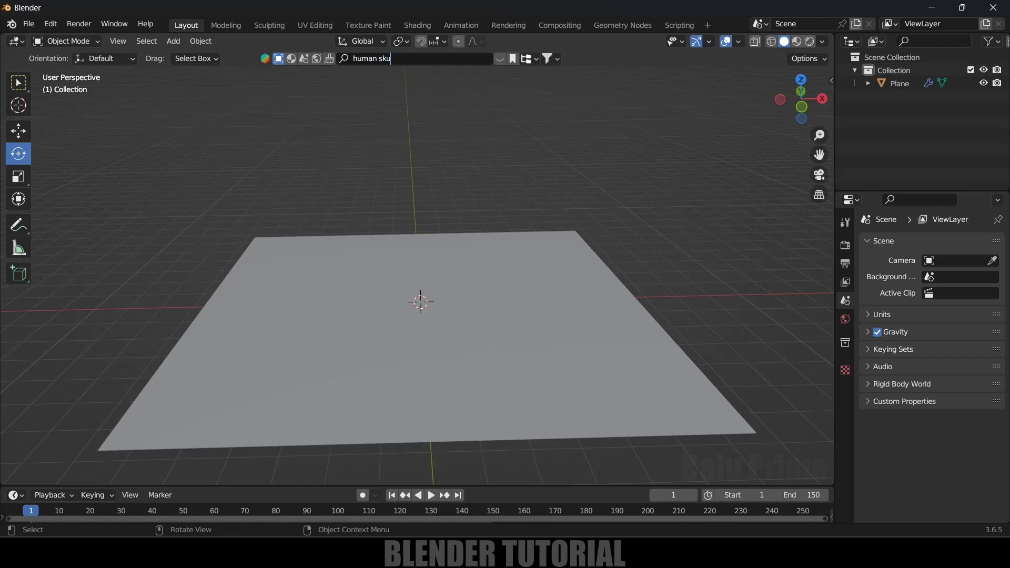
Step: Search BlenderKit for 'human skull' and download the Old human skull modell asset
type("human skull")
key("Return")
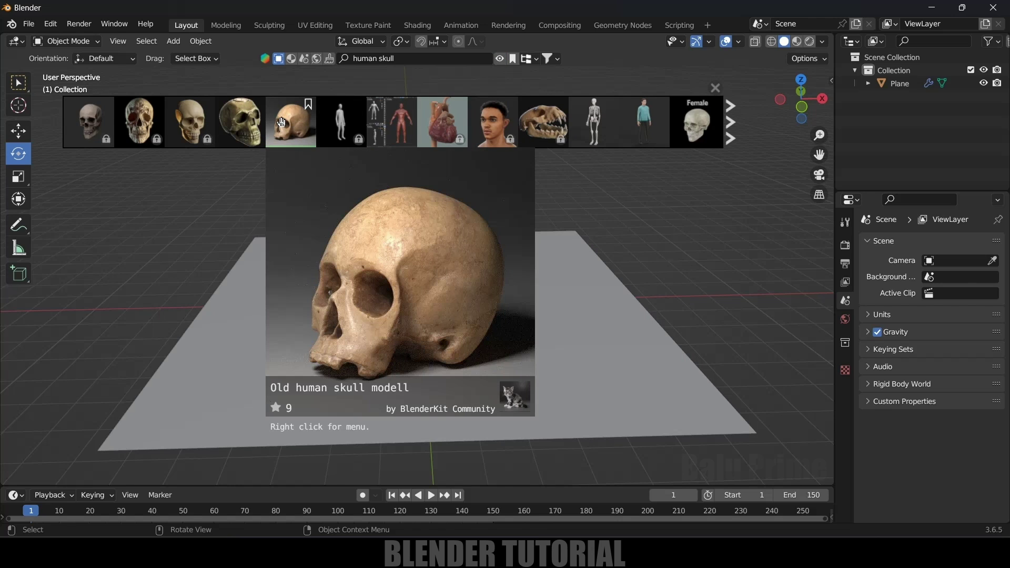
left_click(281, 123)
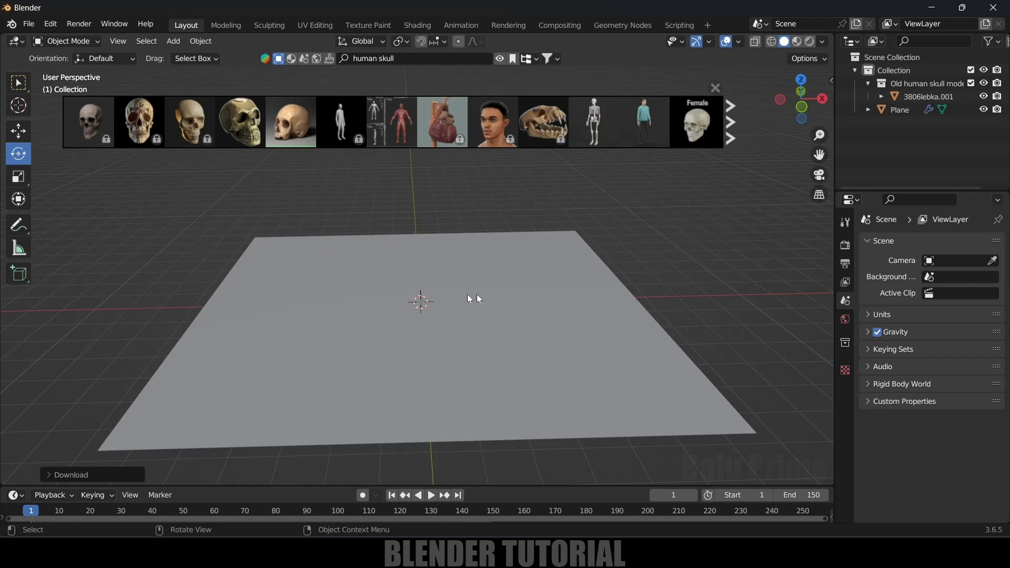
right_click(904, 83)
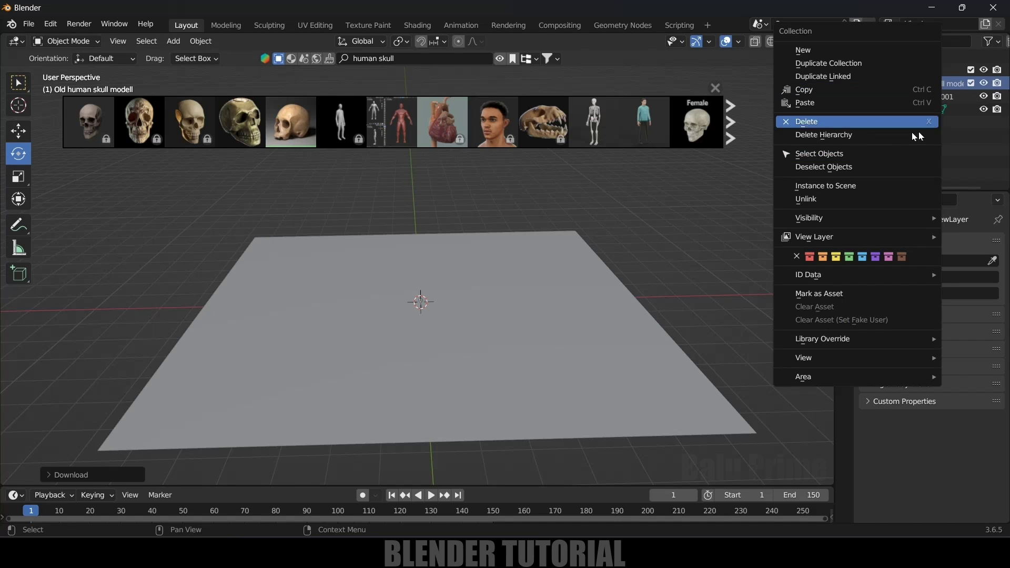
Step: Scale the skull up about 11.53 times and raise it above the plane
left_click(842, 155)
key("s")
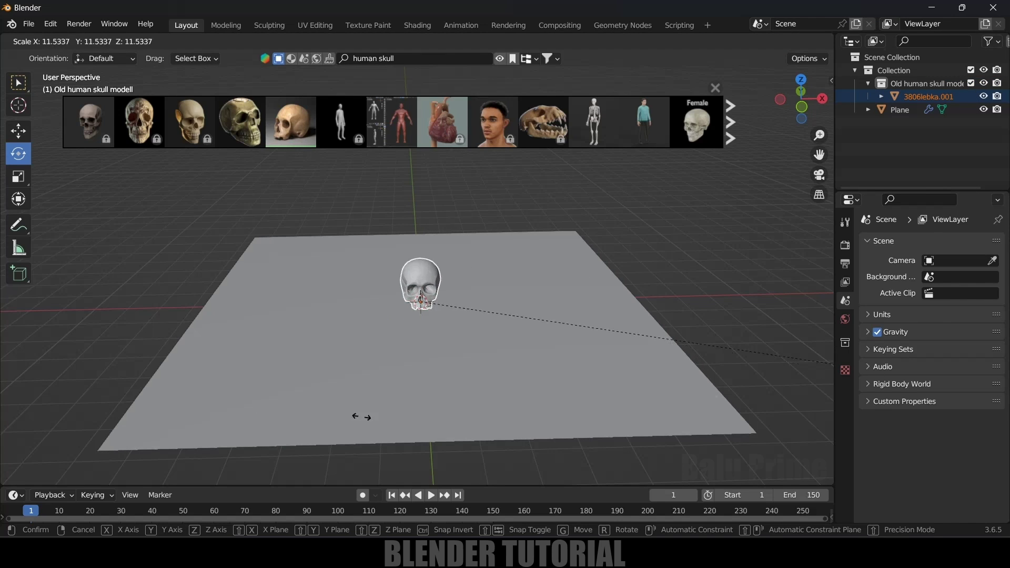
left_click(677, 422)
left_click(24, 122)
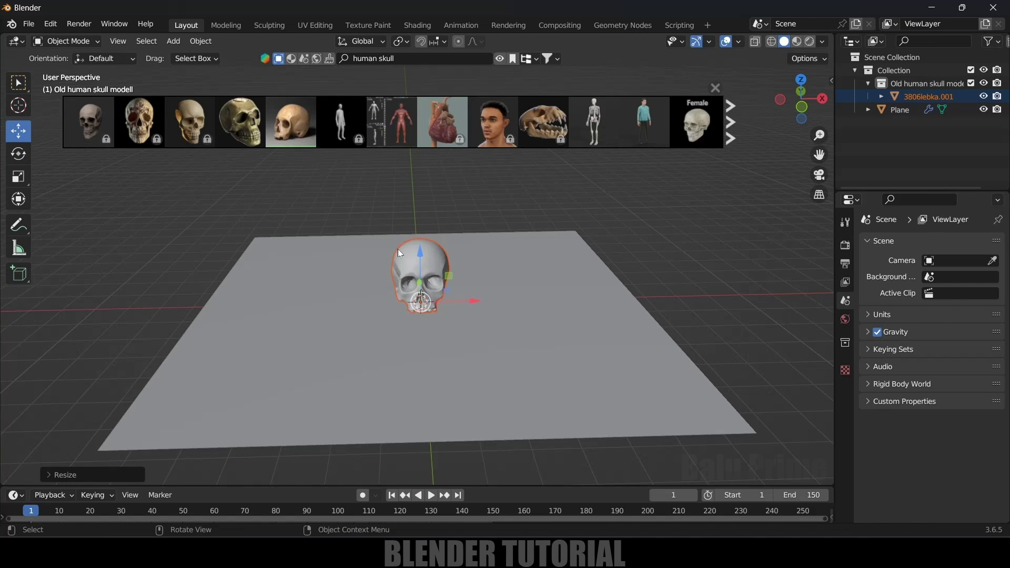
left_click(398, 251)
left_click_drag(422, 248, 421, 209)
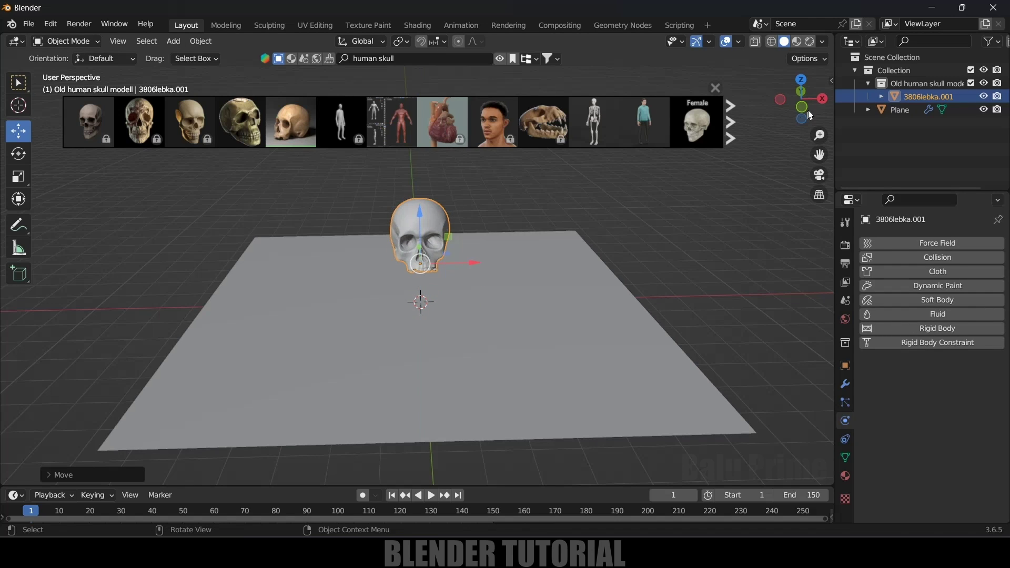
Step: Close the asset strip and show the skull in see-through wireframe shading
left_click(715, 88)
scroll(563, 279, "up", 5)
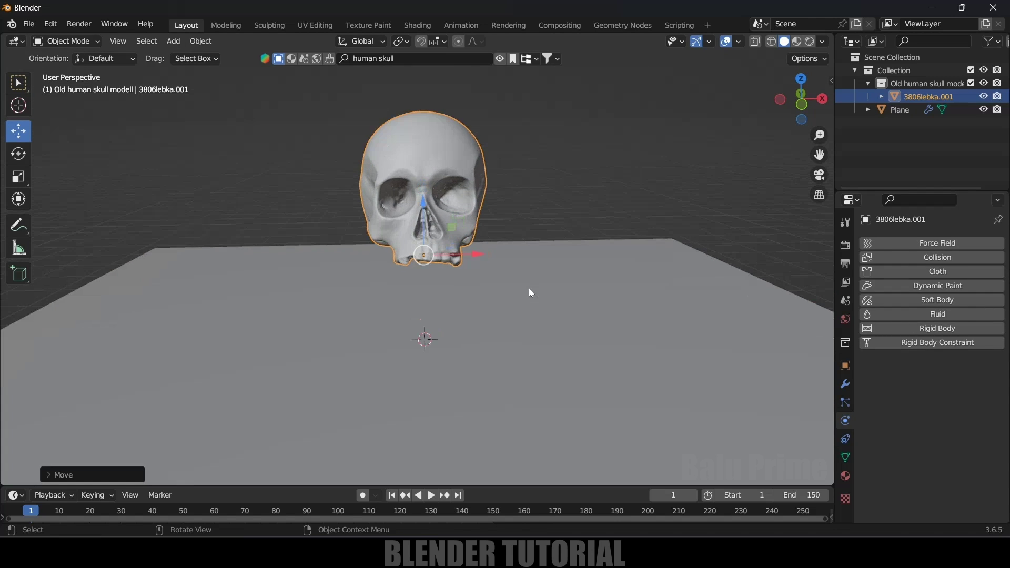
left_click_drag(800, 99, 791, 101)
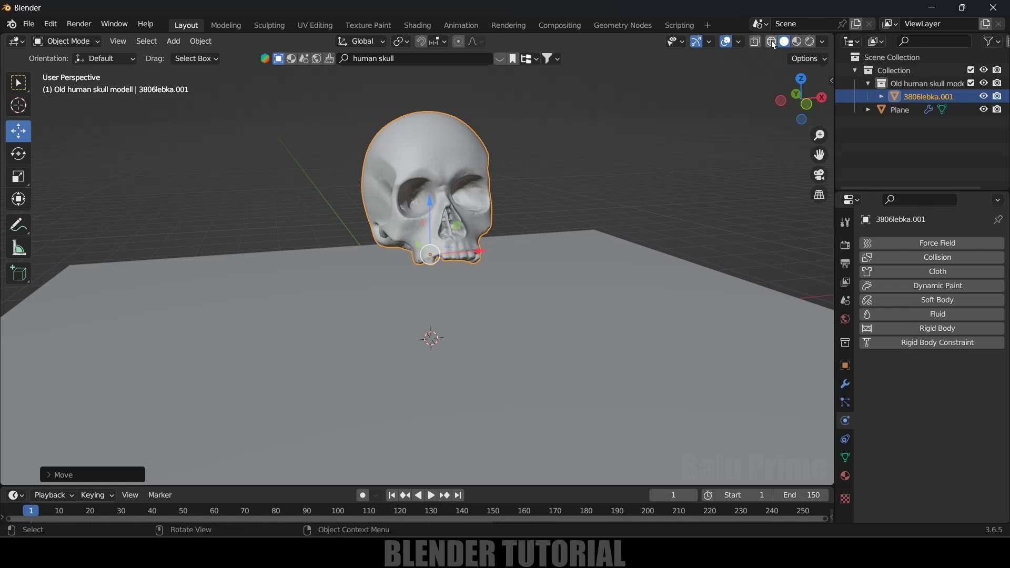
left_click(772, 41)
scroll(535, 174, "up", 4)
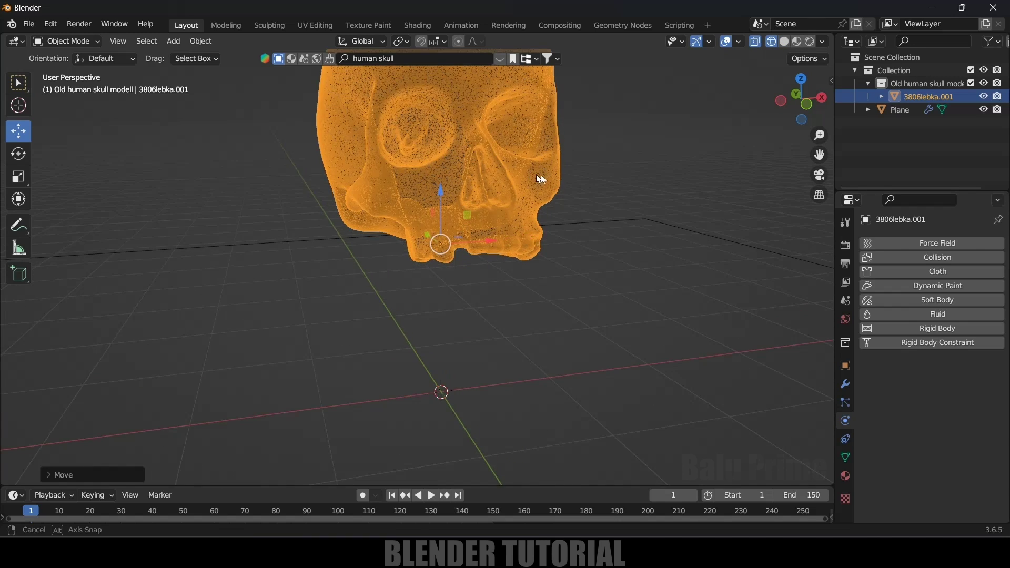
Step: Swap the skull's Subdivision Surface modifier for a Decimate modifier showing 105664 faces
mouse_move(558, 146)
middle_mouse_down("shift")
mouse_move(552, 250)
mouse_move(531, 218)
mouse_move(559, 212)
middle_mouse_up("shift")
scroll(535, 224, "down", 2)
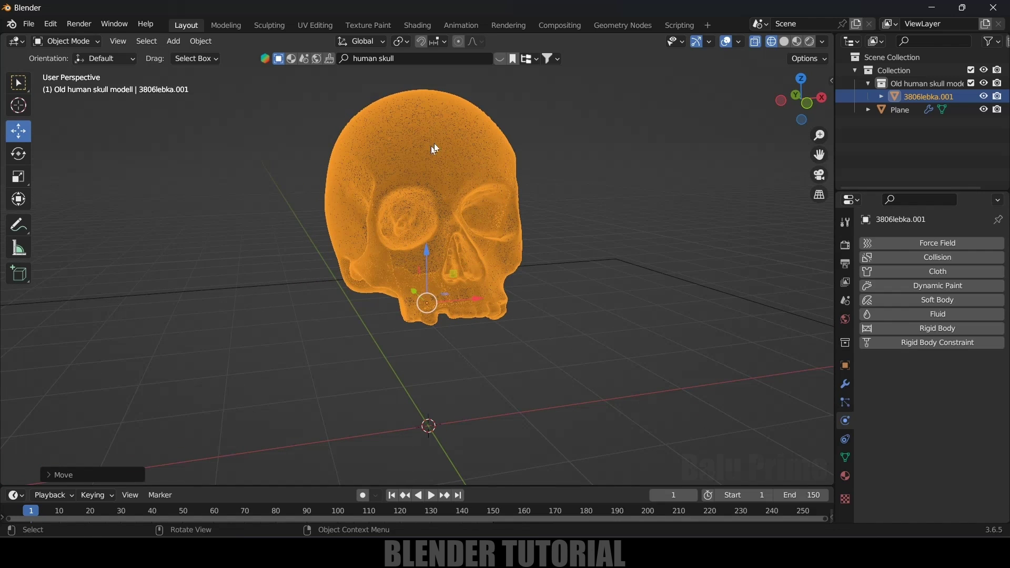
left_click(845, 383)
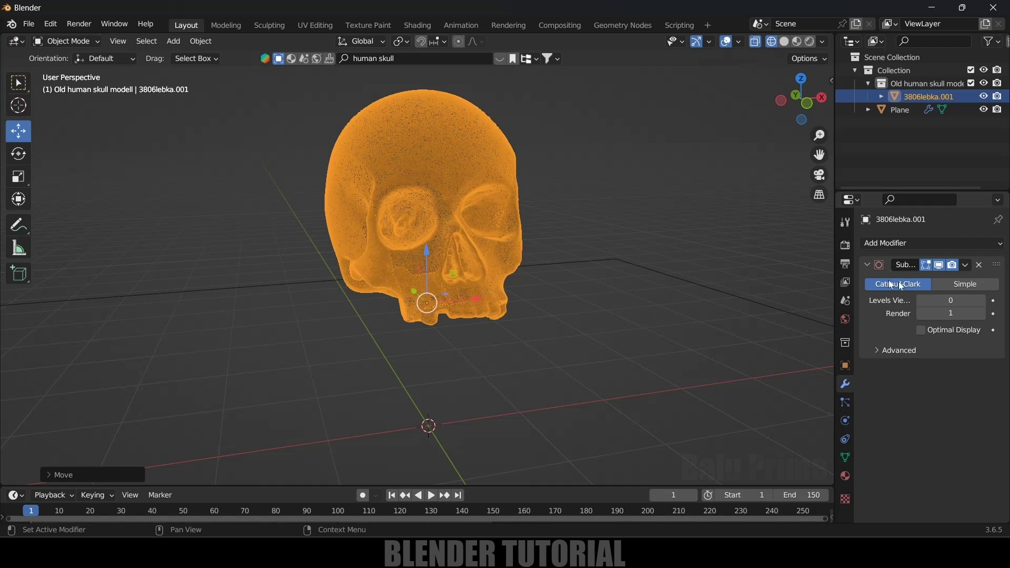
left_click(979, 265)
left_click(924, 244)
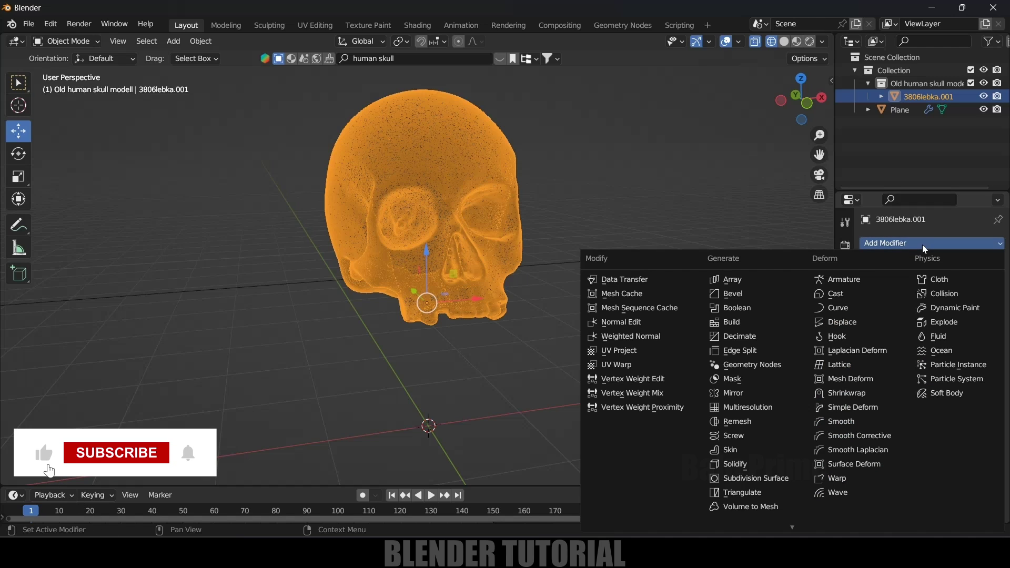
left_click(757, 335)
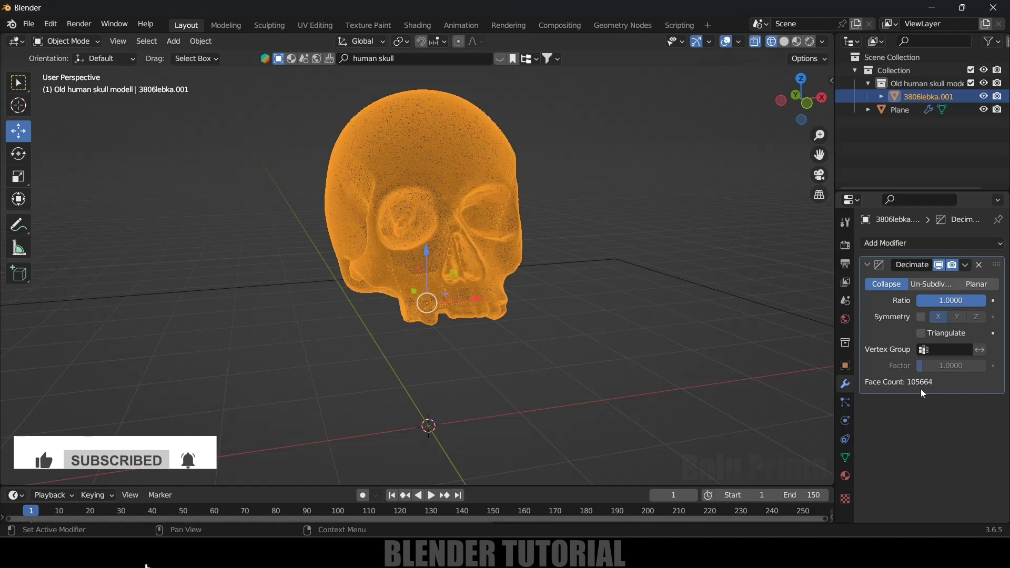
left_click(951, 300)
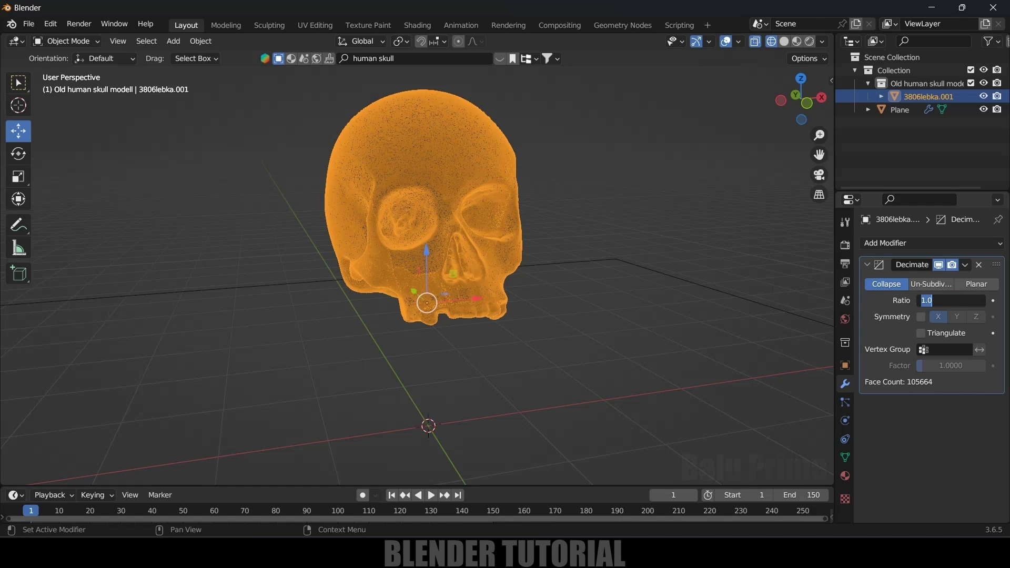
Step: Set the Decimate ratio to 0.05 (5282 faces) and apply the modifier
type(".0")
key("Return")
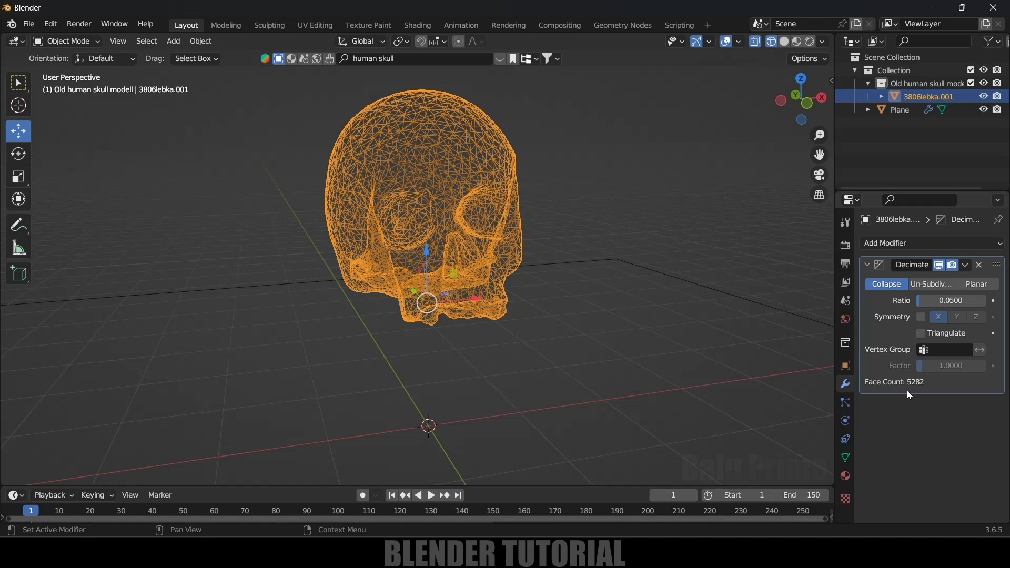
left_click(966, 265)
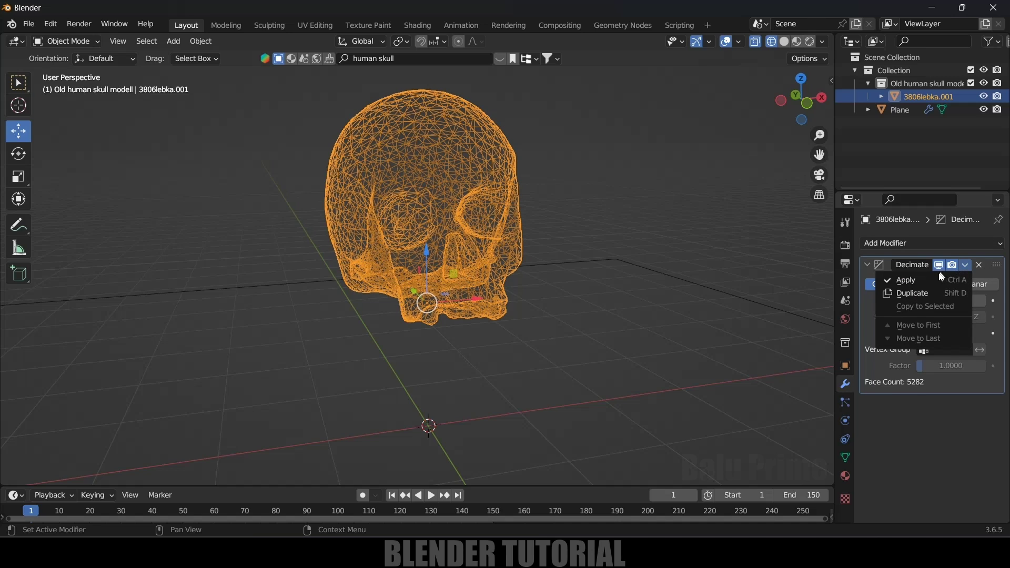
left_click(905, 280)
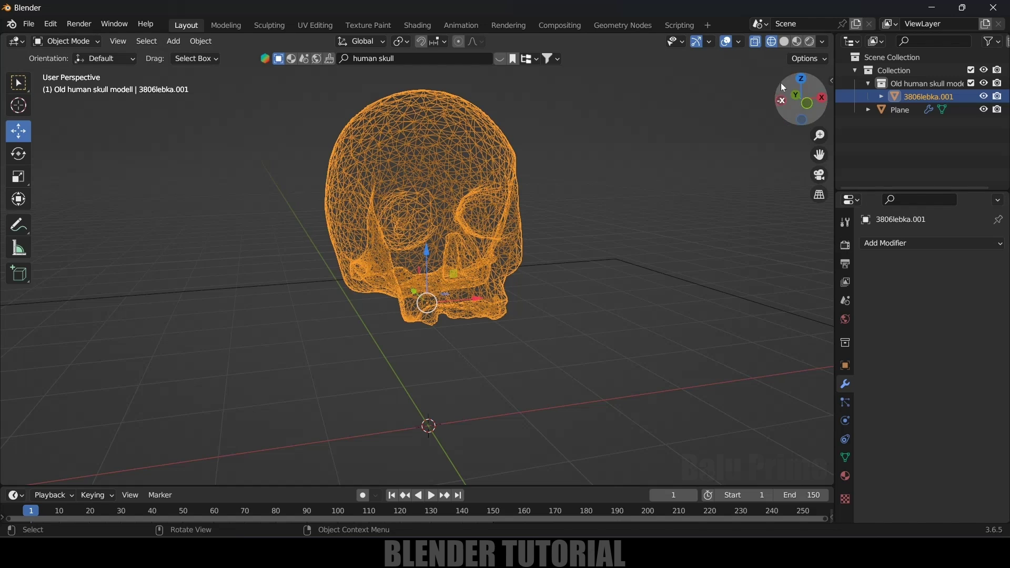
Step: Return to solid shading and shade the skull smooth
left_click(784, 41)
right_click(455, 148)
left_click(454, 144)
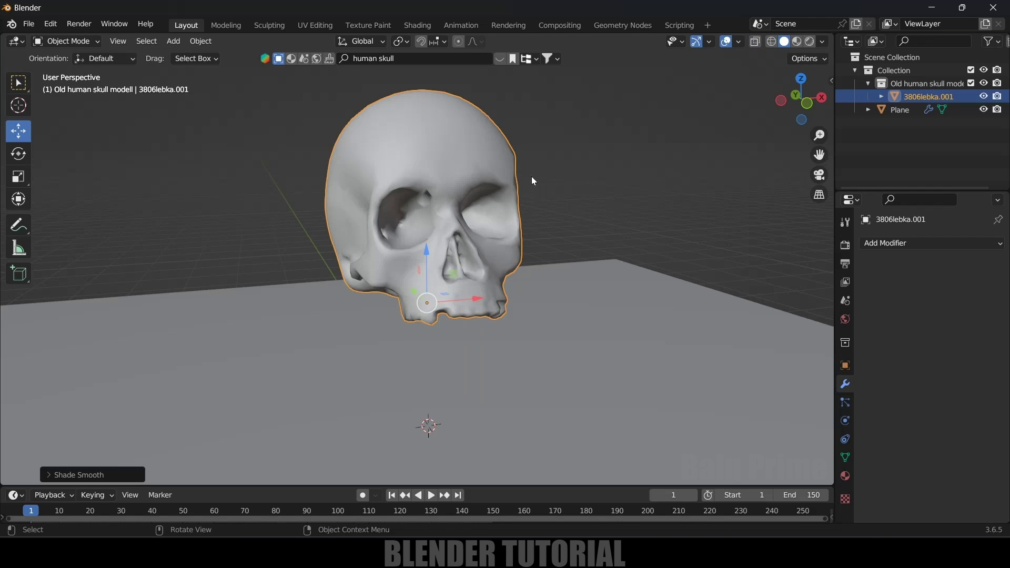
scroll(531, 176, "down", 5)
mouse_move(566, 246)
middle_mouse_down()
mouse_move(564, 200)
mouse_move(551, 245)
middle_mouse_up()
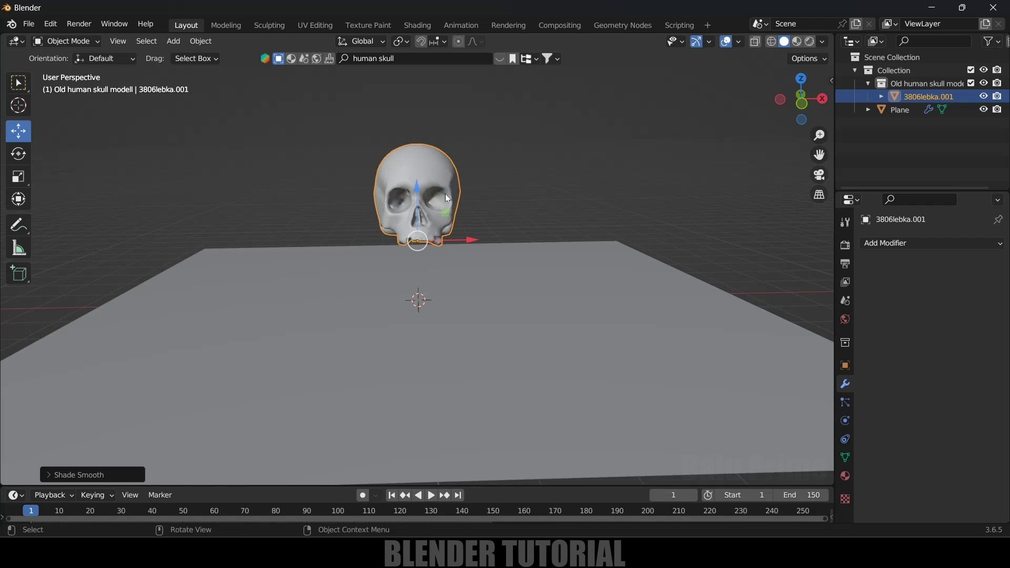
left_click(845, 421)
Step: Add Soft Body physics to the skull, preview it, and turn off Goal
left_click(927, 301)
scroll(895, 421, "down", 7)
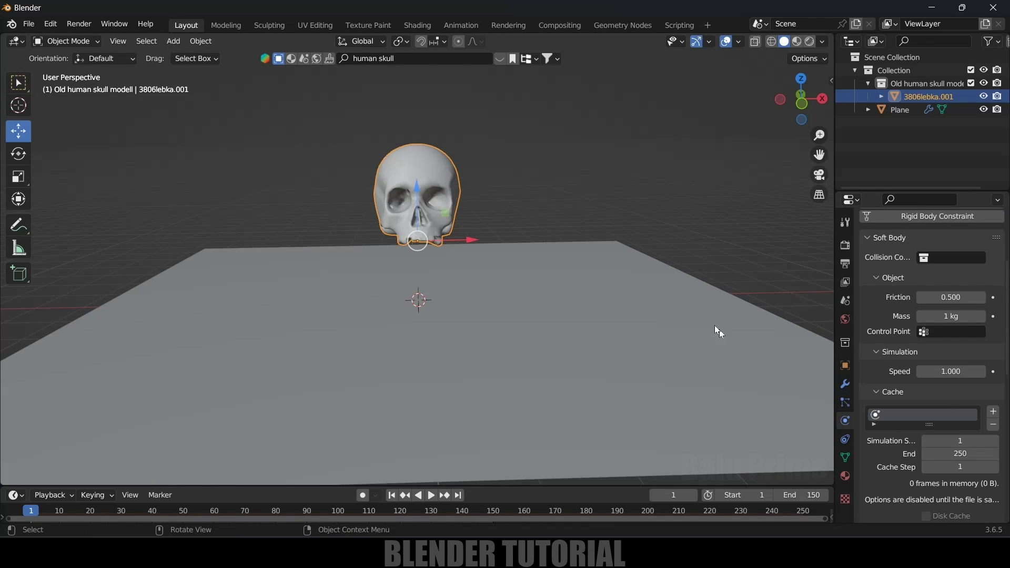
scroll(984, 388, "down", 6)
key("space")
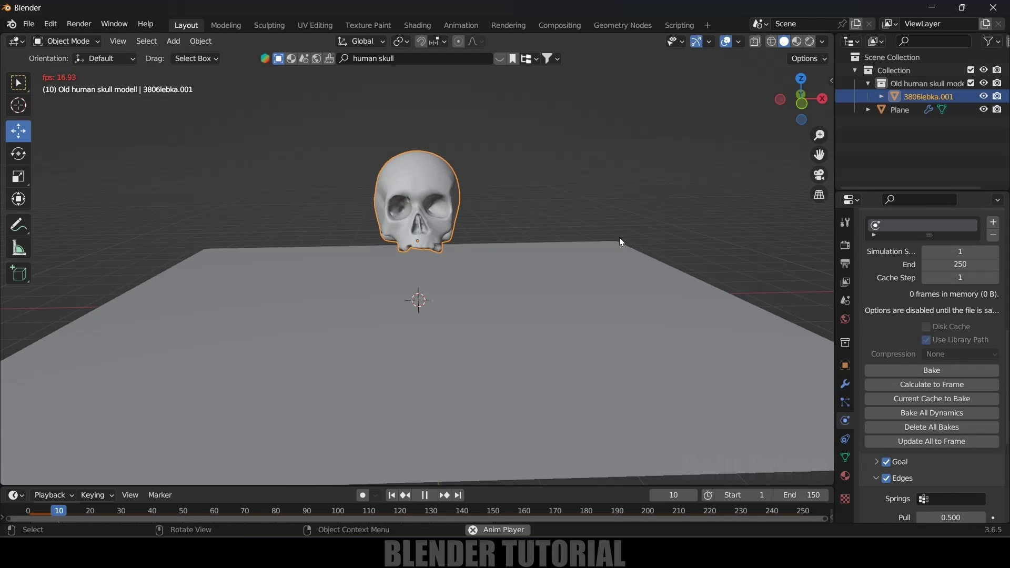
key("space")
scroll(888, 410, "down", 4)
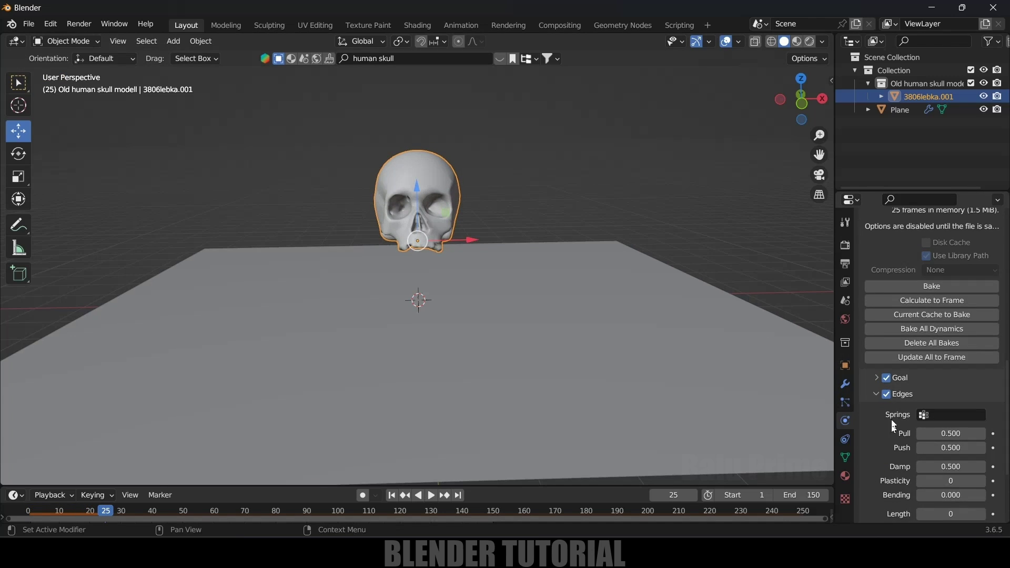
left_click(886, 378)
Step: Set edge Pull and Push to 0.9, Bending to 10, and enable Self Collision
scroll(887, 418, "down", 4)
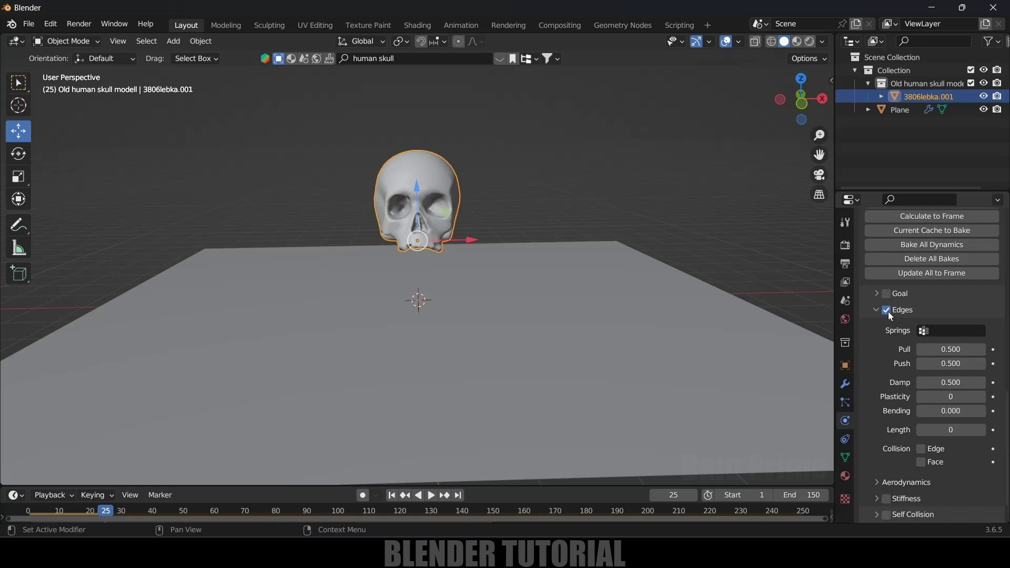
left_click(941, 349)
type("0.9")
key("Return")
left_click(951, 364)
type("0.9")
key("Return")
scroll(903, 398, "down", 2)
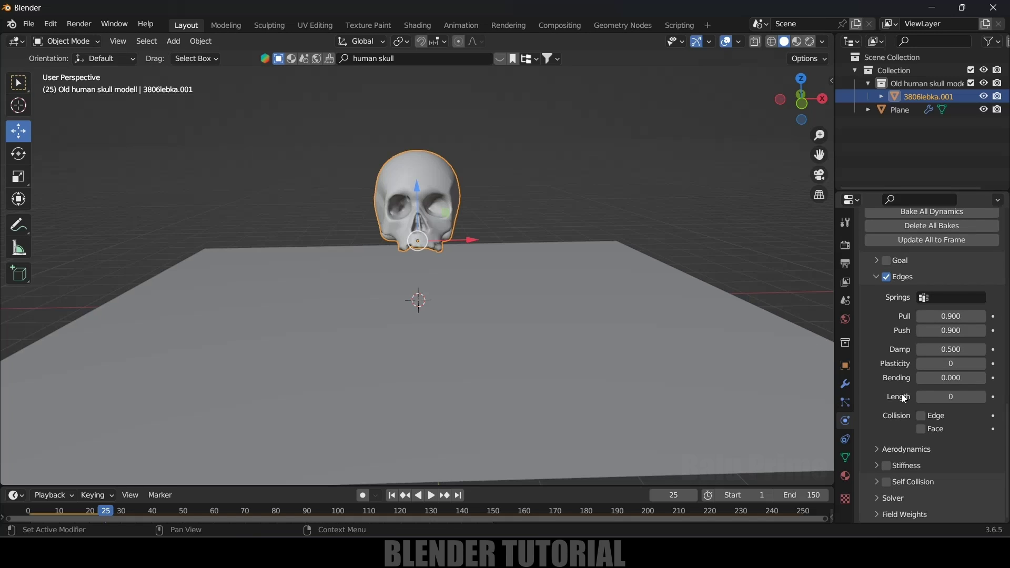
left_click(950, 378)
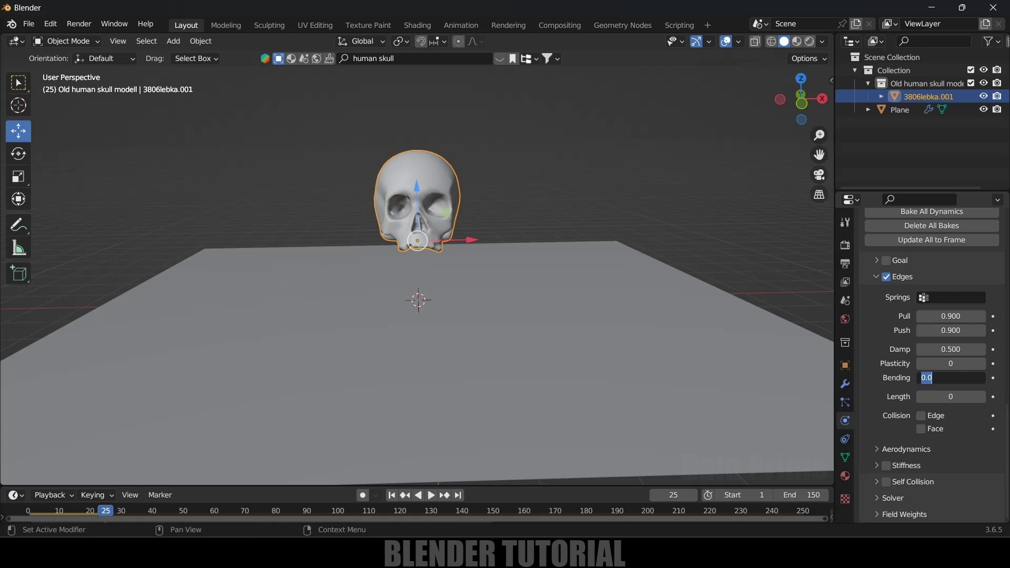
type("10")
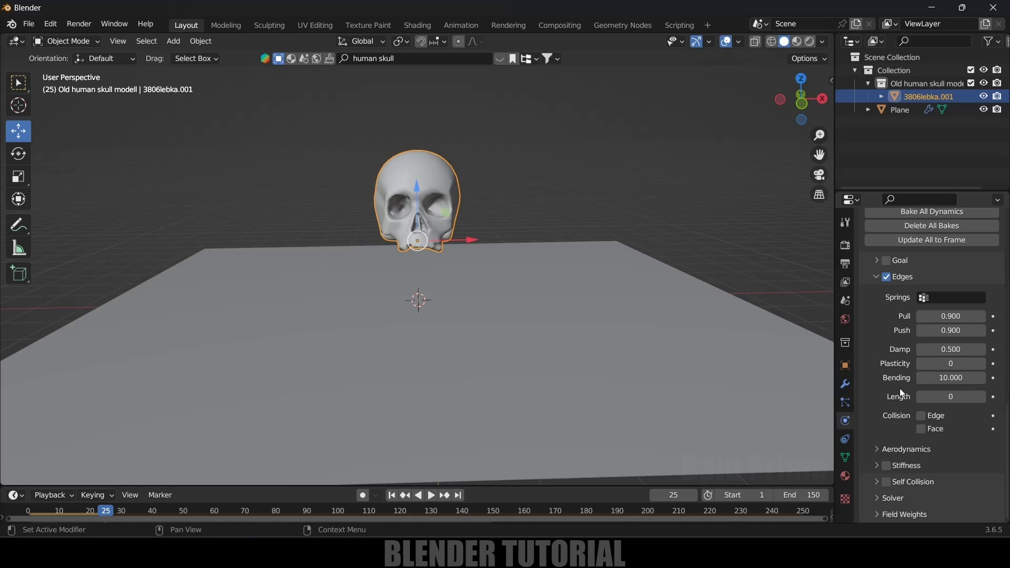
left_click(886, 482)
Step: Set the soft-body cache end frame to 200 and bake the simulation
scroll(878, 364, "up", 8)
scroll(902, 293, "up", 2)
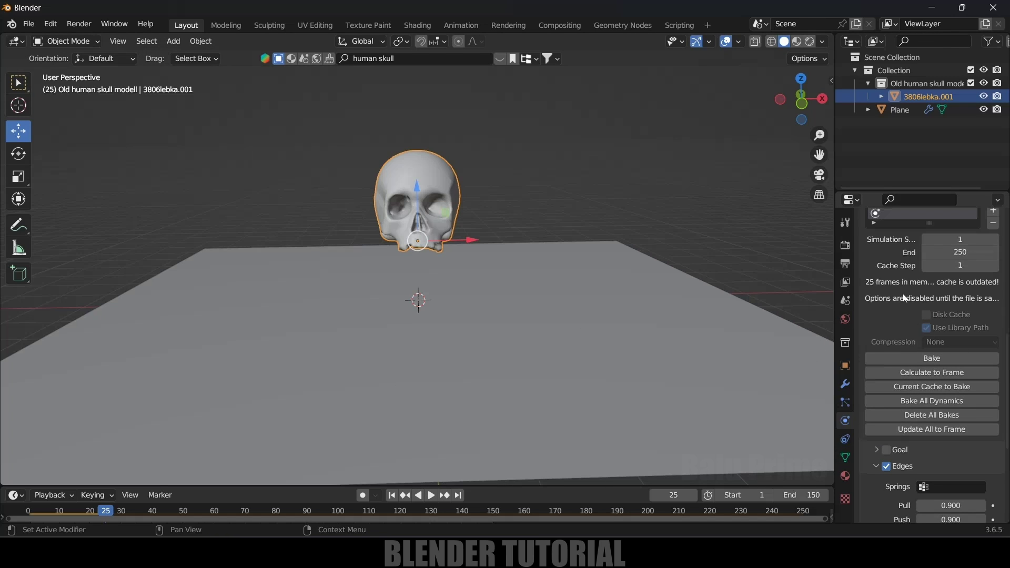
left_click(947, 287)
left_click(952, 273)
type("200")
key("Return")
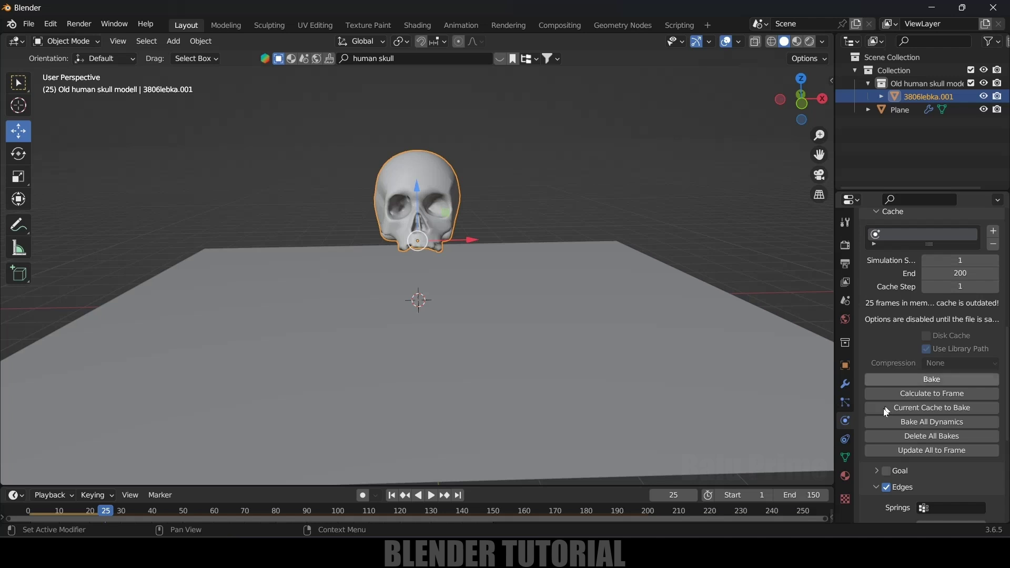
scroll(883, 353, "down", 3)
left_click(919, 316)
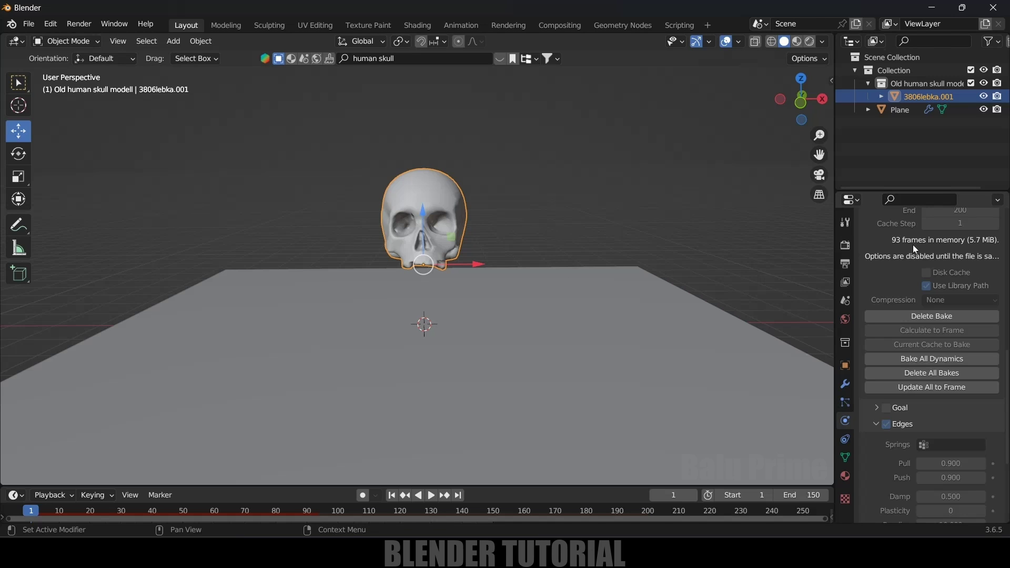
Step: Play back the skull's baked fall, then rewind to the first frame
middle_click_drag(633, 309, 605, 320)
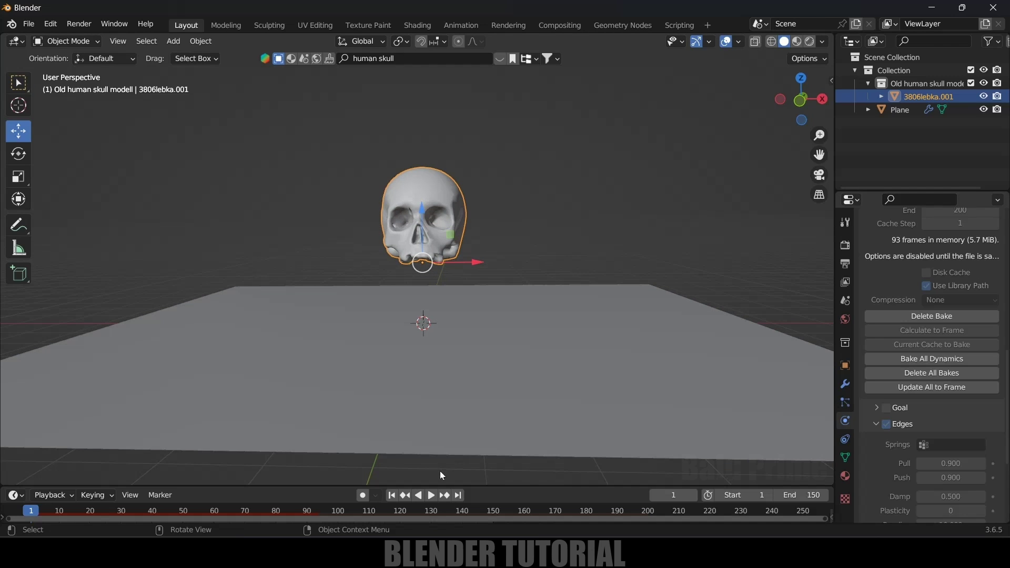
left_click(431, 495)
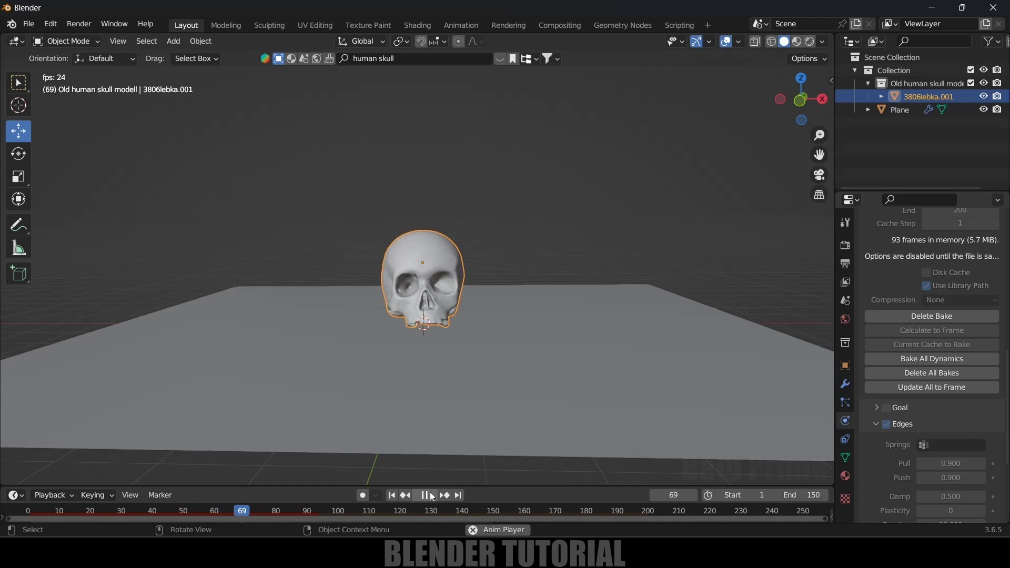
left_click(431, 495)
left_click(392, 495)
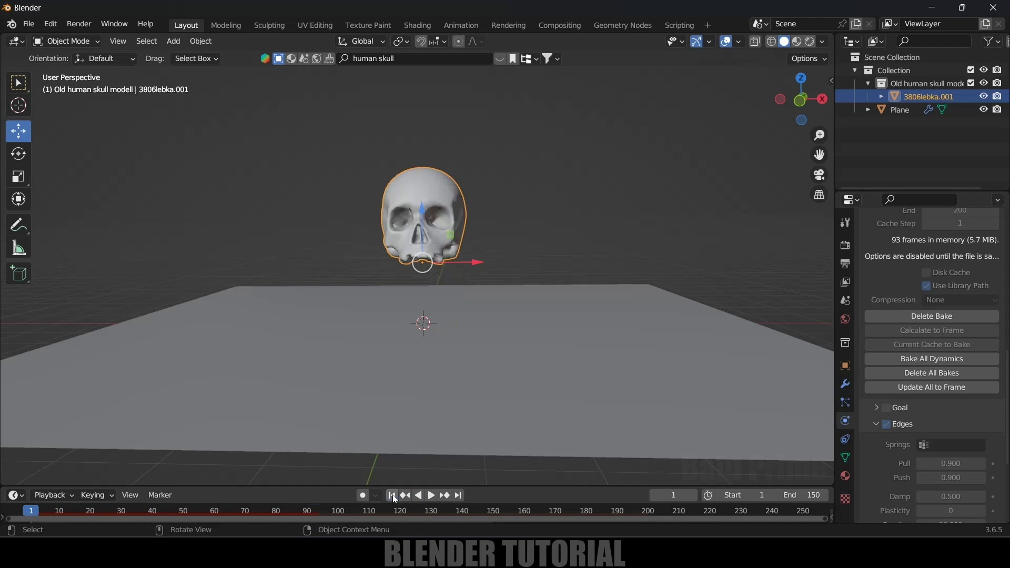
Step: Delete the skull's bake and remove the skull object
middle_click_drag(497, 372, 510, 381)
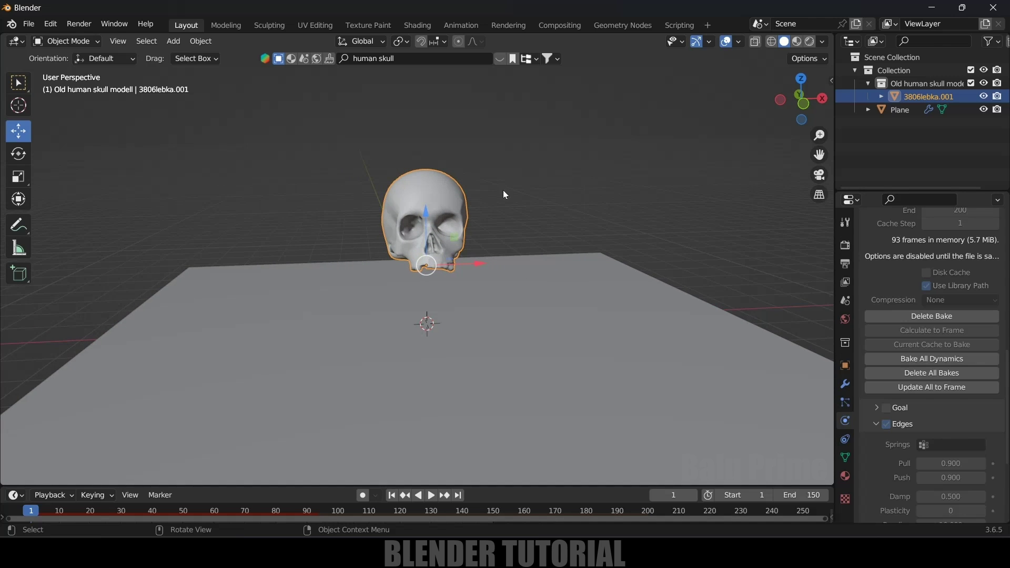
left_click(924, 321)
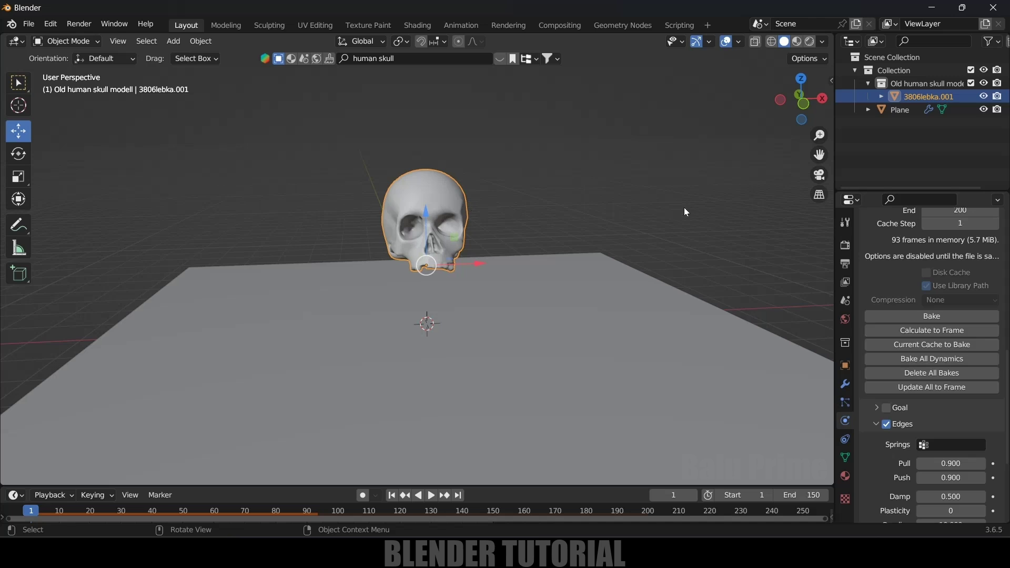
key("Delete")
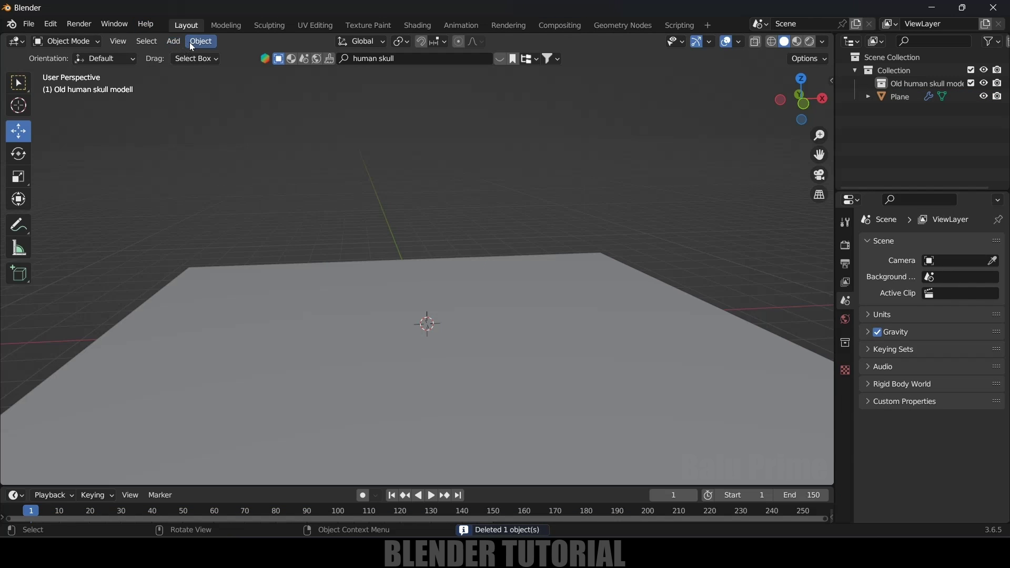
Step: Add a UV sphere, raise it along Z above the plane, and scale it down
left_click(173, 41)
mouse_move(191, 56)
left_click(316, 103)
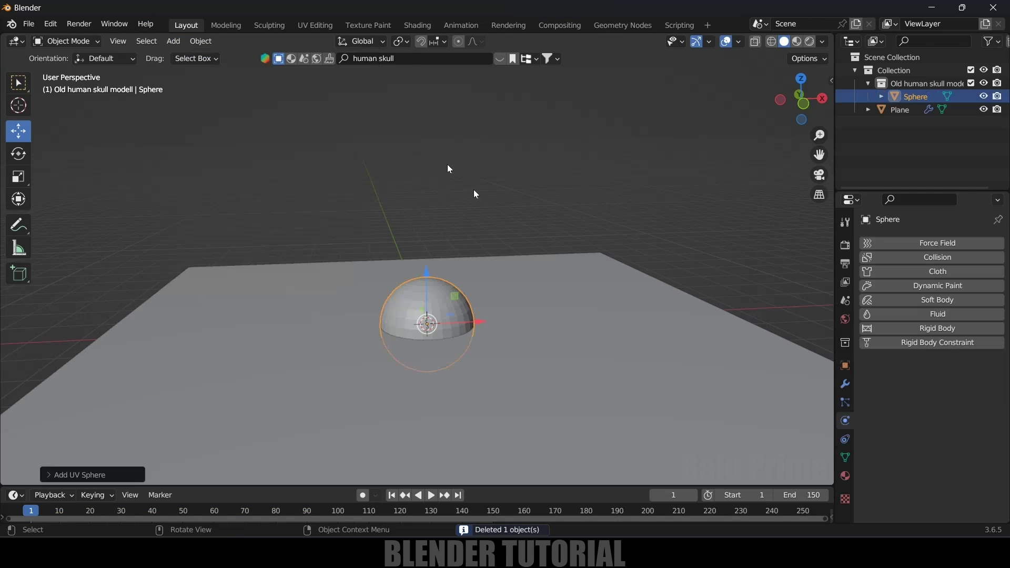
key("g")
key("z")
left_click(453, 147)
key("s")
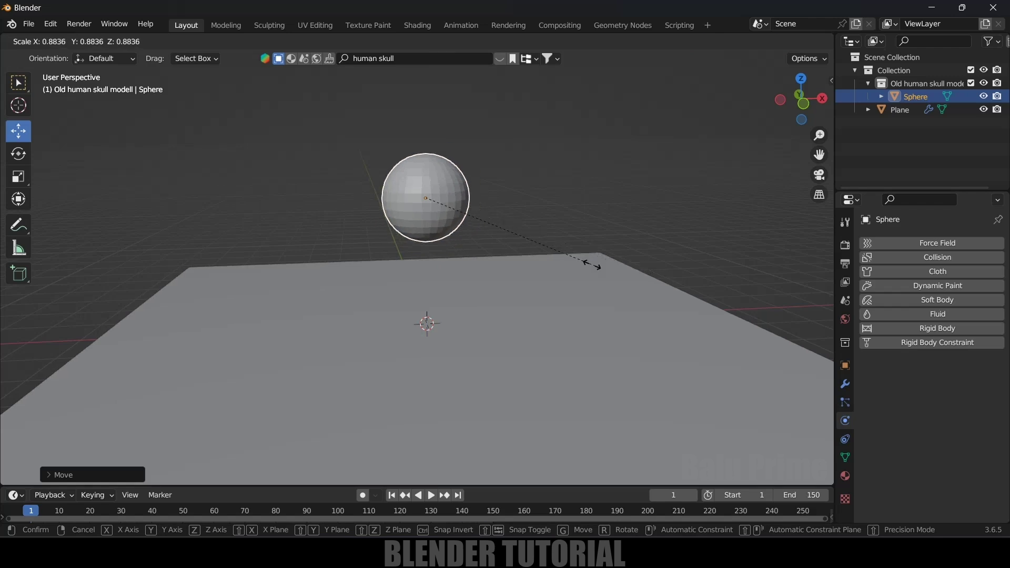
left_click(529, 236)
Step: Give the sphere Soft Body physics with Pull 0.9, Push 0.9, Bending 10 and self collision
left_click(926, 298)
scroll(883, 462, "down", 5)
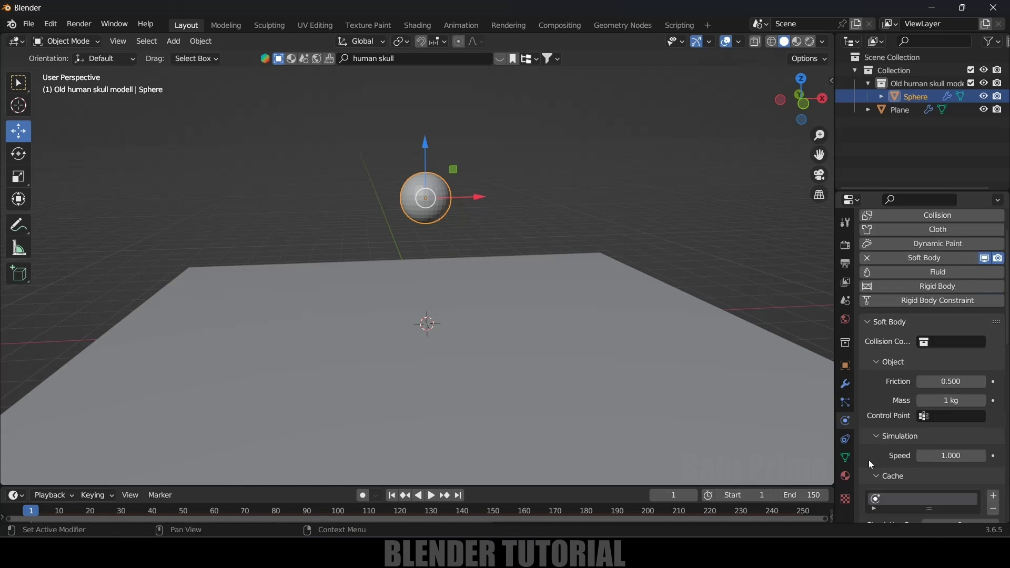
scroll(894, 463, "down", 10)
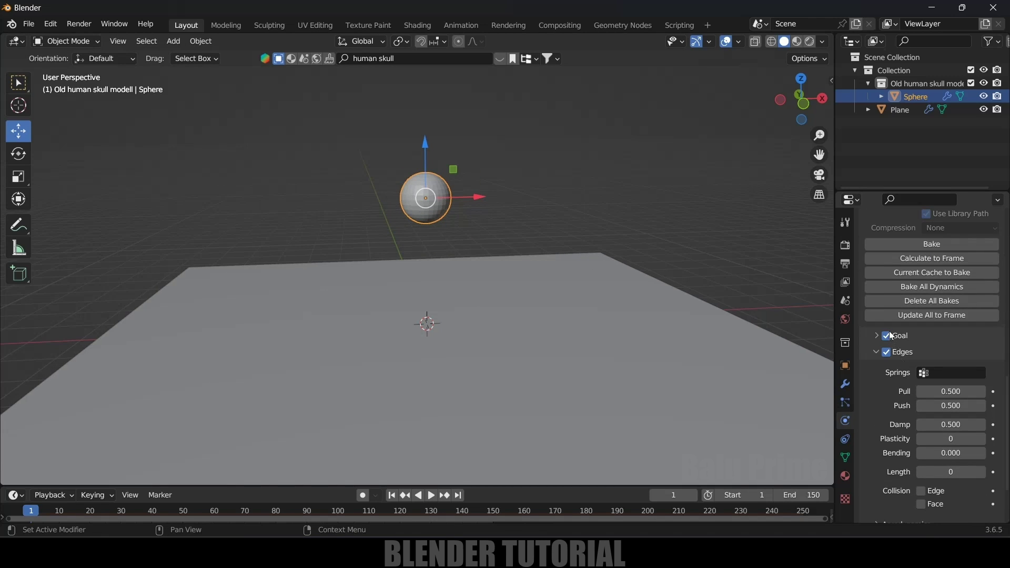
scroll(877, 413, "down", 2)
scroll(877, 410, "down", 1)
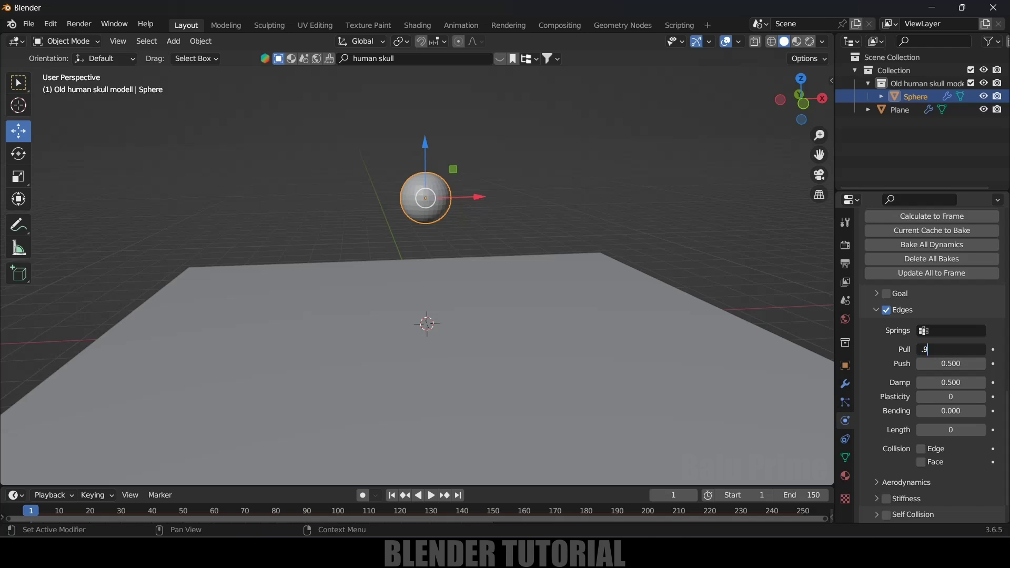
left_click(946, 349)
type("0.9")
key("Tab")
type(".")
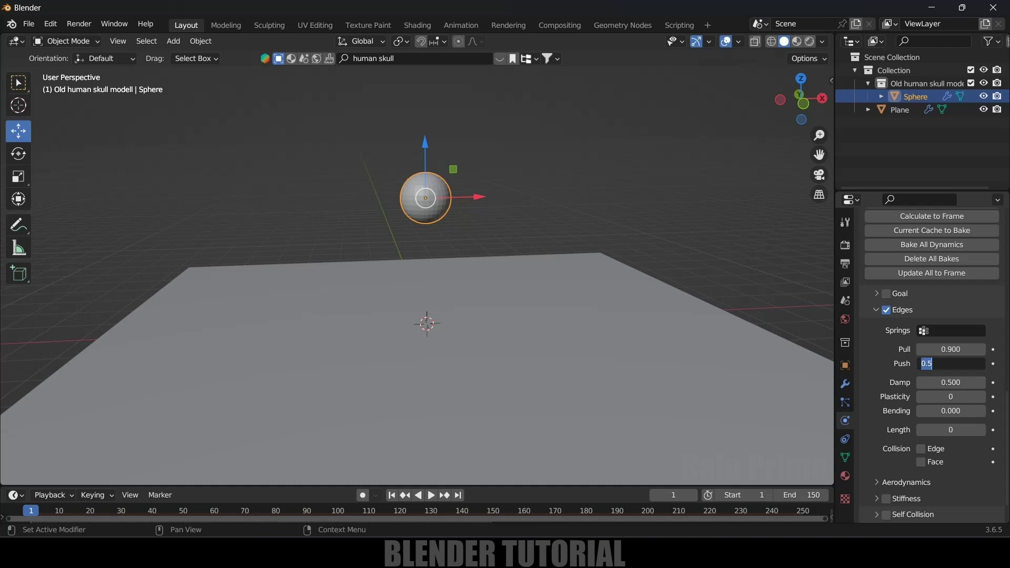
type("9")
key("Tab")
key("Tab")
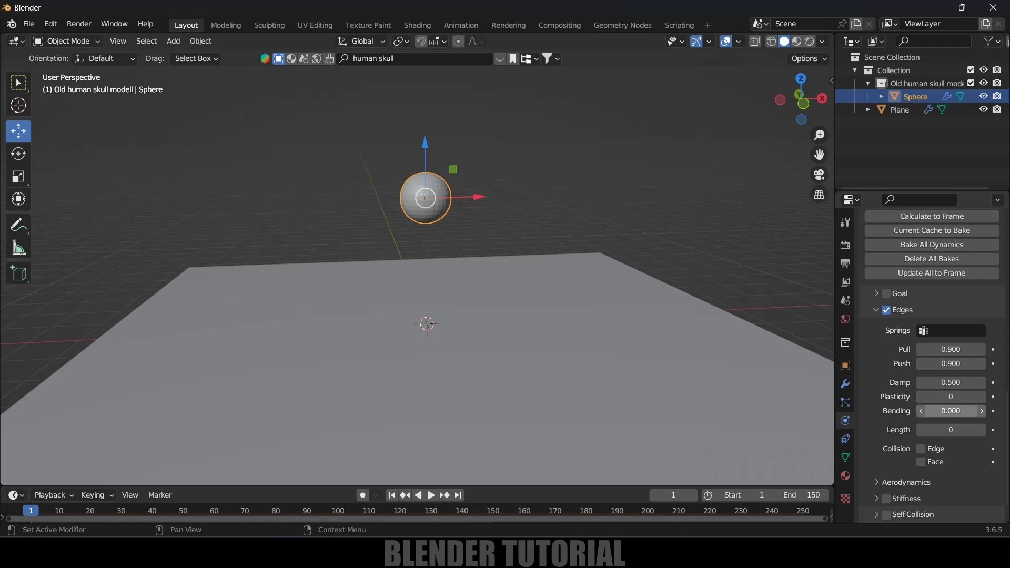
type("10")
key("Return")
scroll(924, 450, "down", 2)
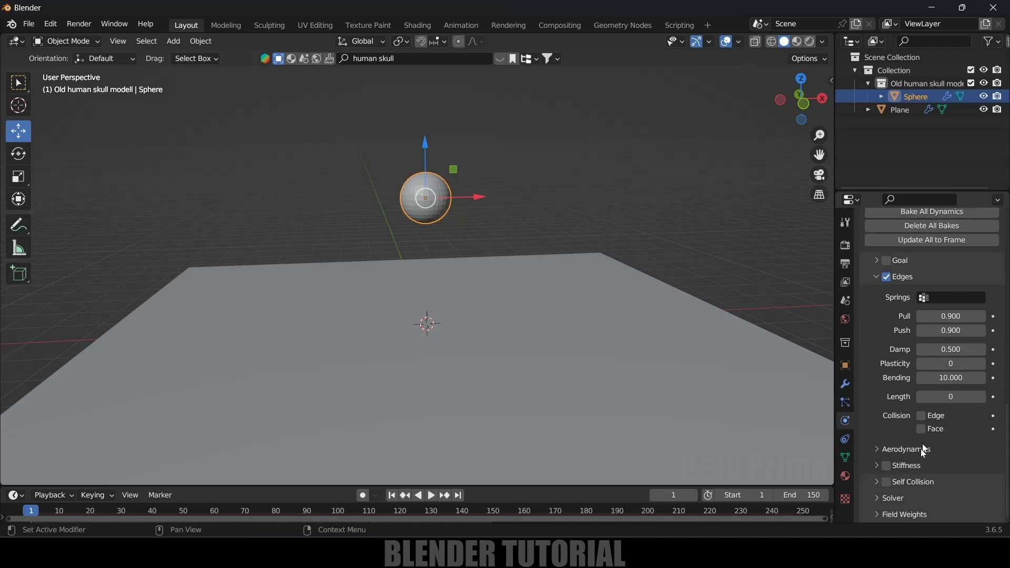
left_click(886, 483)
Step: Bake the sphere's soft-body simulation, preview it, and return to the first frame
middle_click_drag(461, 174, 473, 210)
scroll(914, 295, "up", 6)
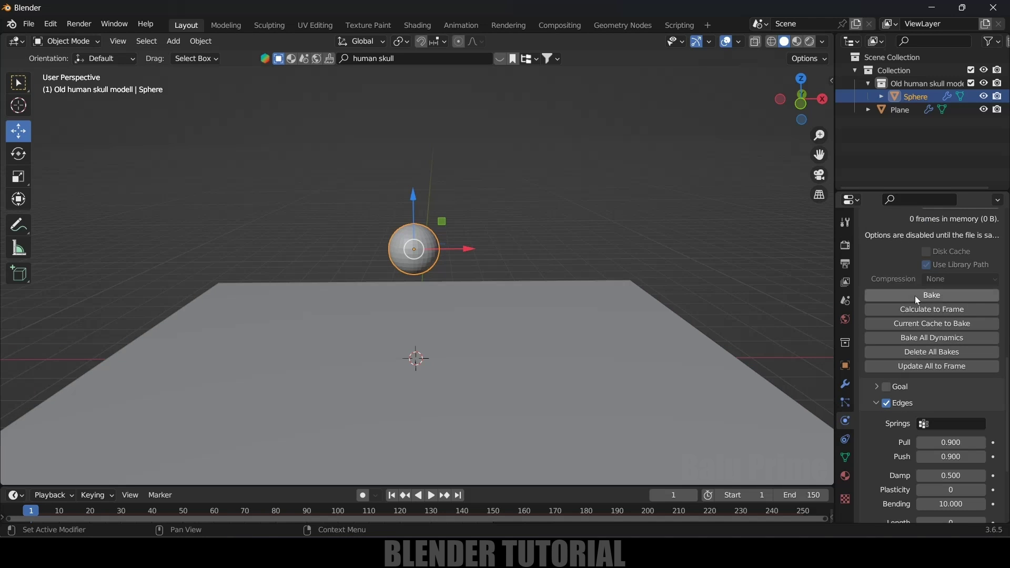
left_click(917, 294)
key("space")
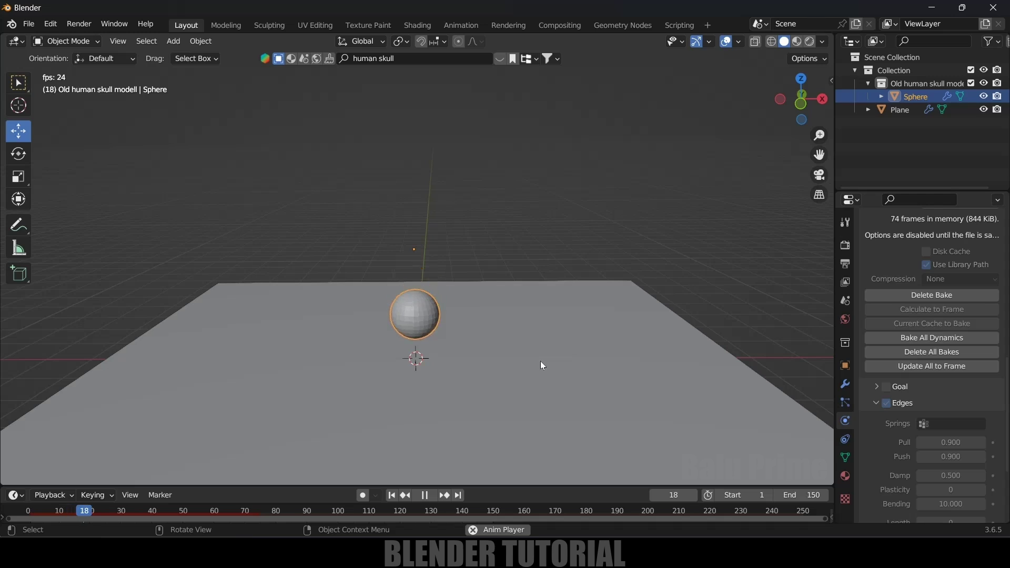
key("Escape")
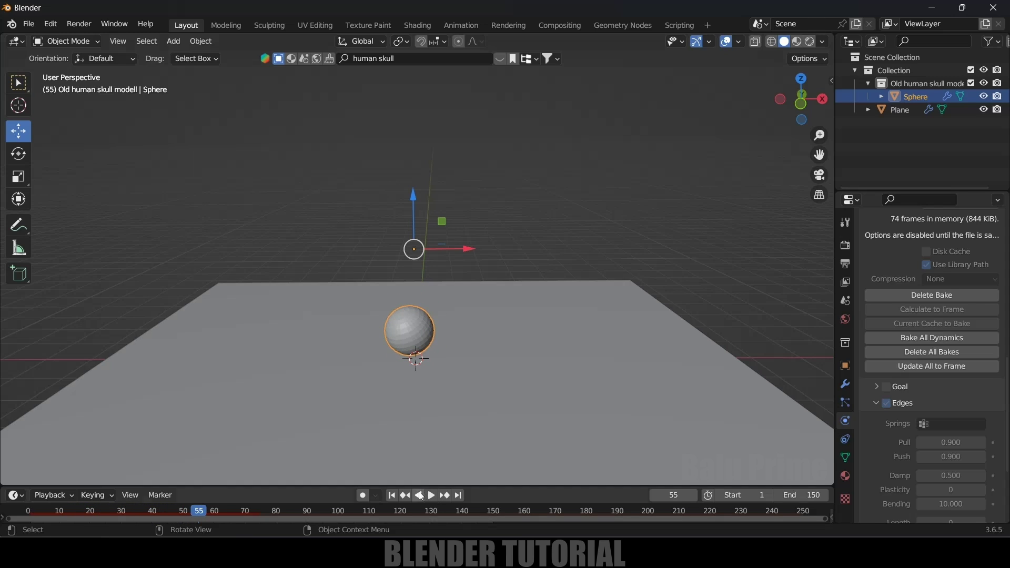
key("ctrl+z")
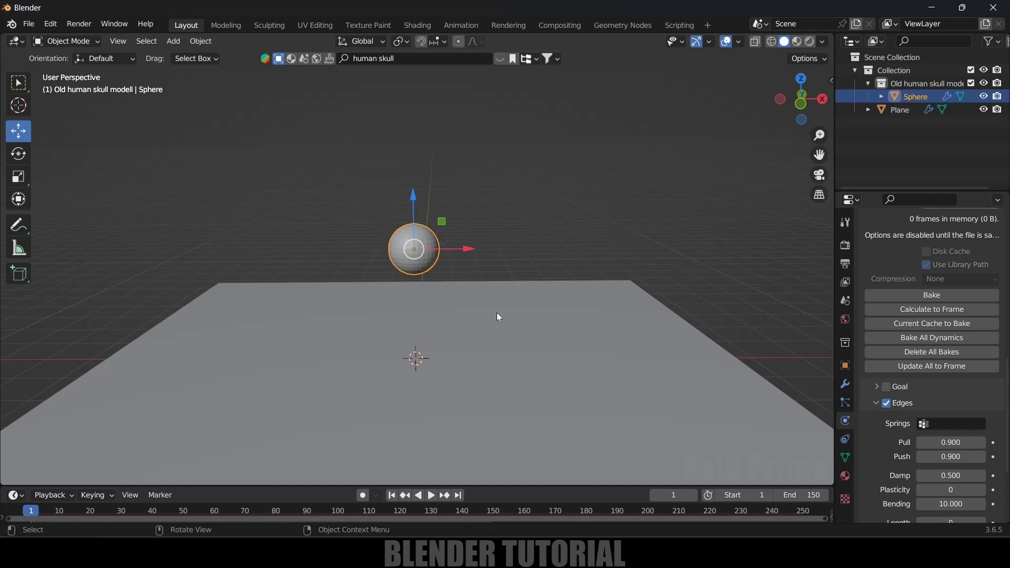
Step: Duplicate the sphere with Shift+D and raise the copy along Z above it
key("shift+d")
key("z")
left_click(506, 244)
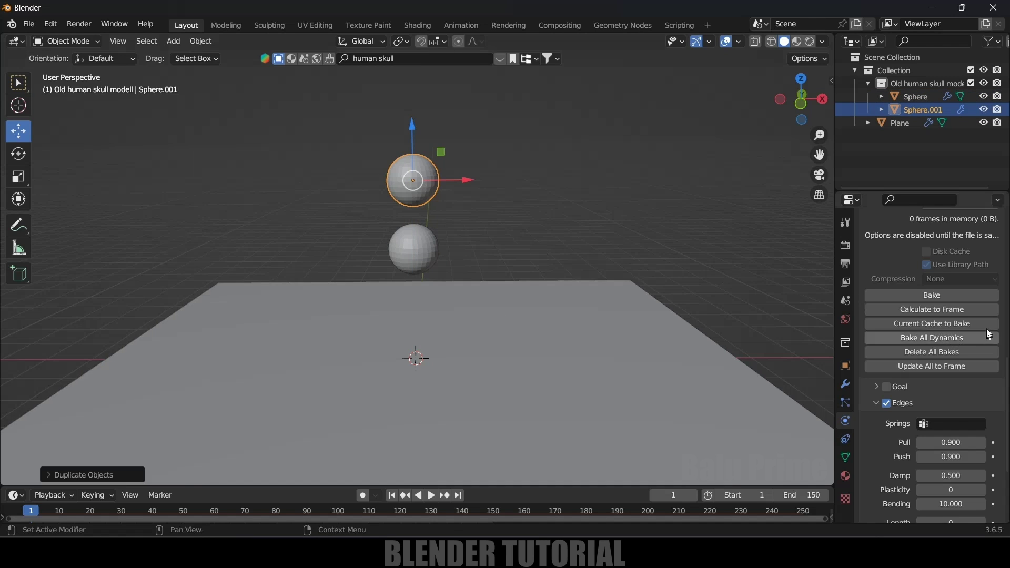
Step: Bake the copied sphere's fall and play it back, then rewind to frame 1
left_click(926, 298)
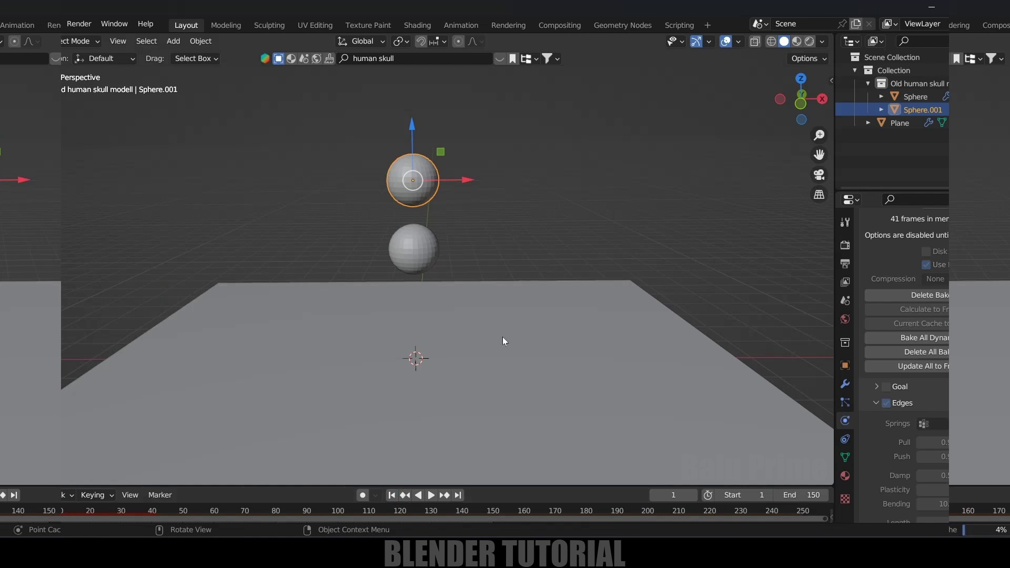
key("space")
middle_click_drag(427, 356, 434, 402)
key("shift+Left")
middle_click_drag(551, 291, 518, 250)
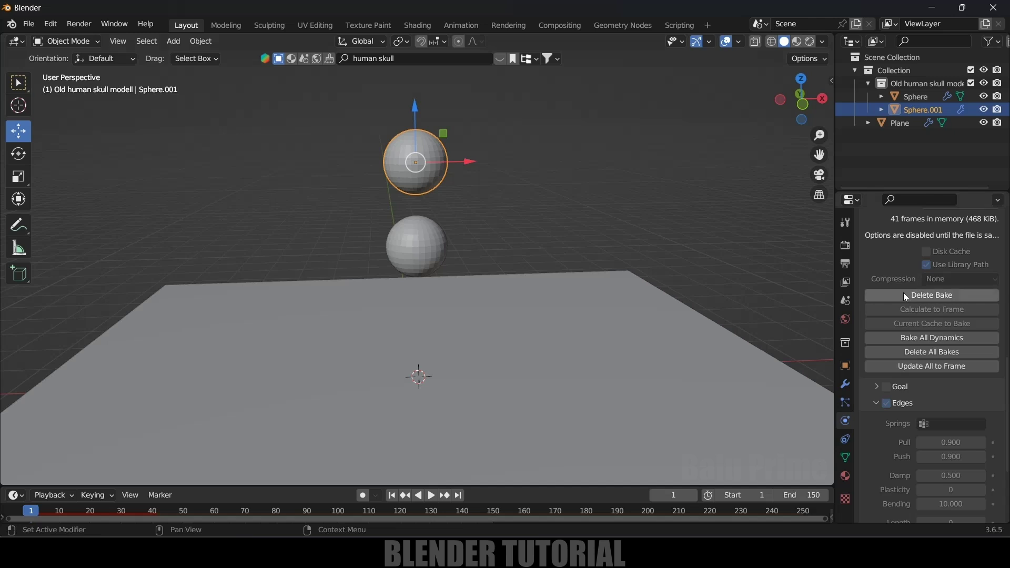
Step: Delete the copy's old bake and add Collision physics to the lower and upper spheres
left_click(904, 293)
left_click(436, 239)
scroll(923, 377, "up", 6)
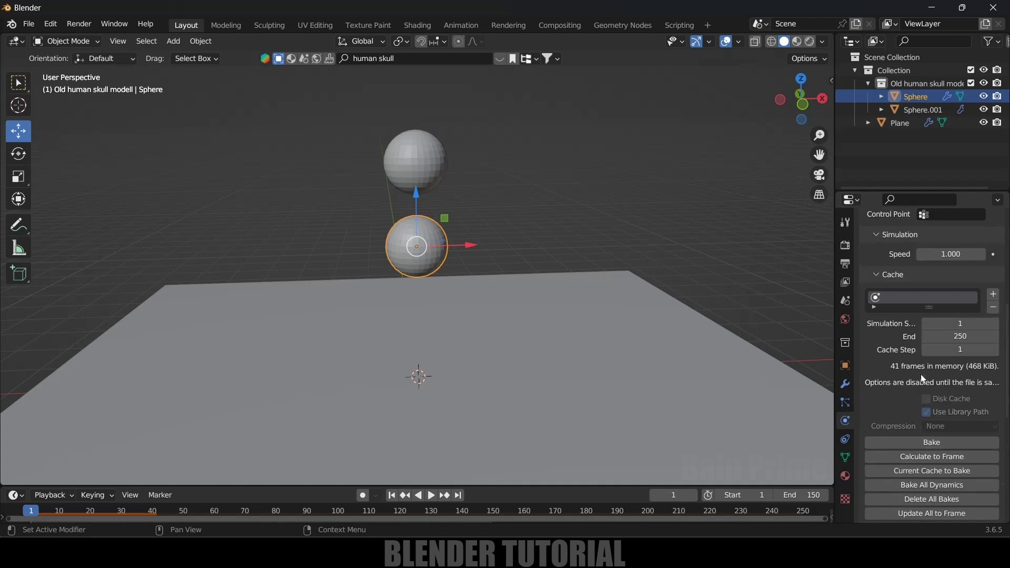
scroll(922, 378, "down", 8)
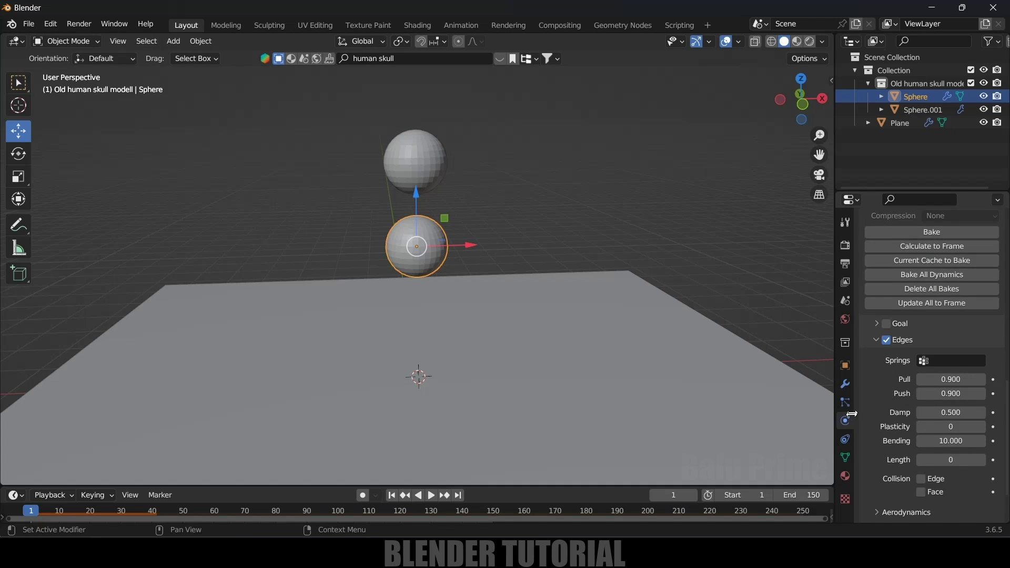
scroll(944, 447, "up", 10)
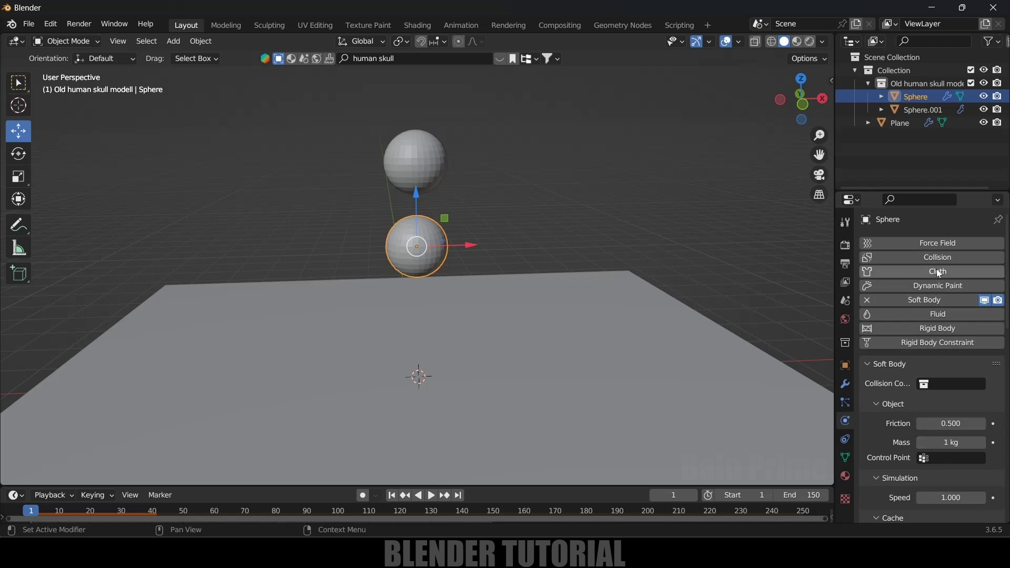
left_click(919, 259)
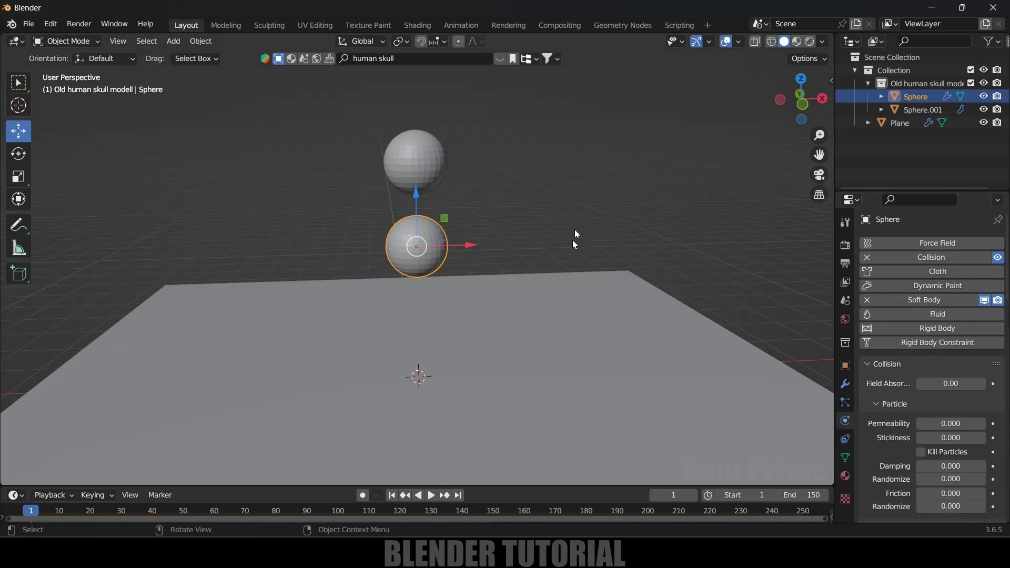
left_click(412, 177)
left_click(928, 258)
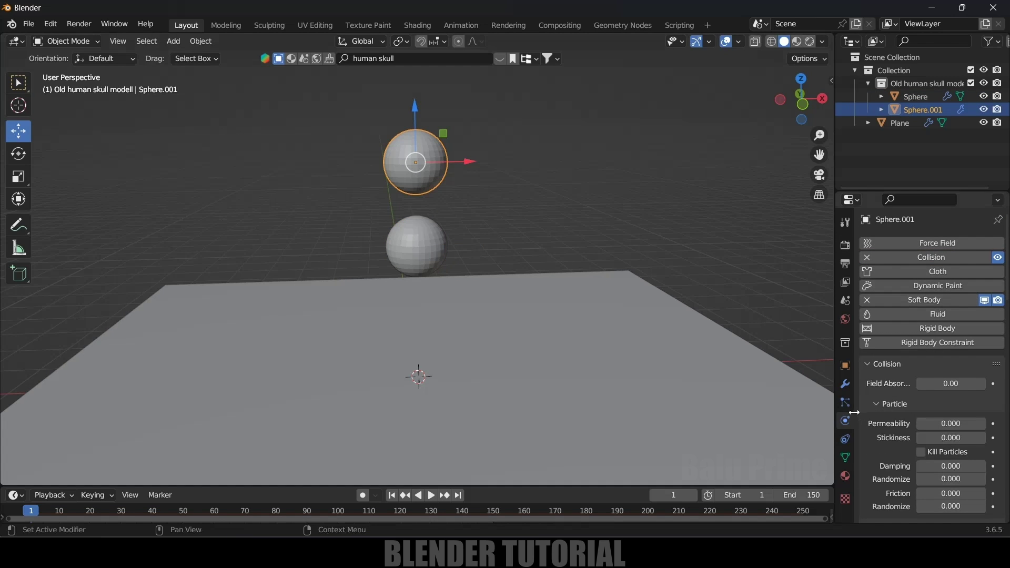
Step: Rebake the soft-body simulation and play it back from frame 1 to watch the spheres collide
scroll(865, 425, "down", 15)
scroll(866, 424, "down", 4)
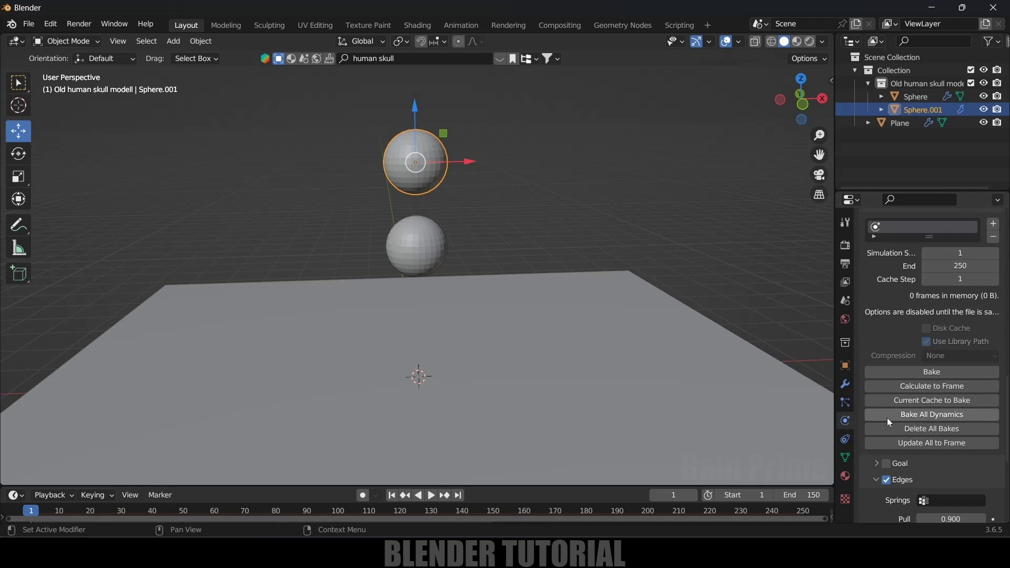
left_click(941, 371)
left_click(430, 494)
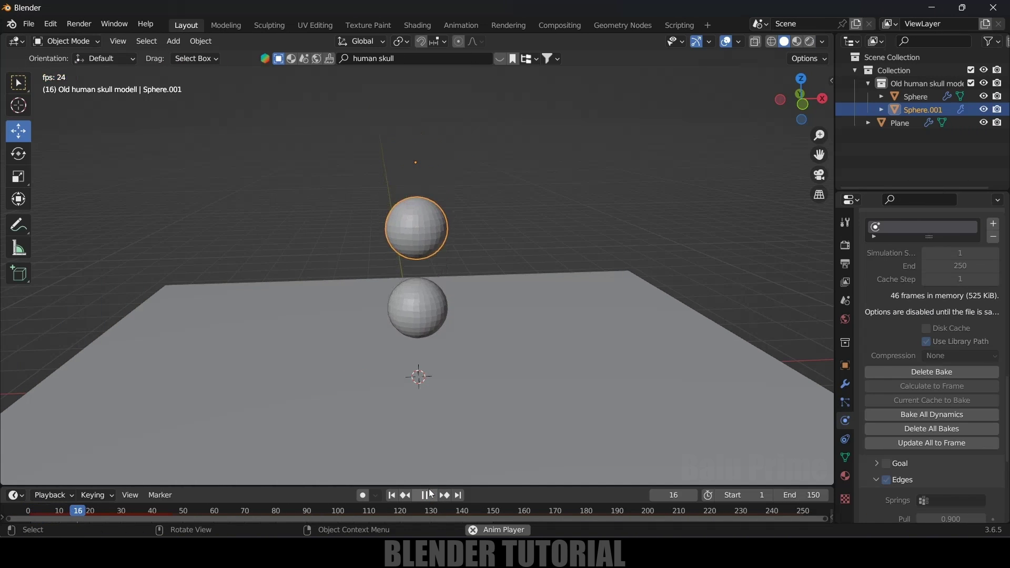
left_click(425, 495)
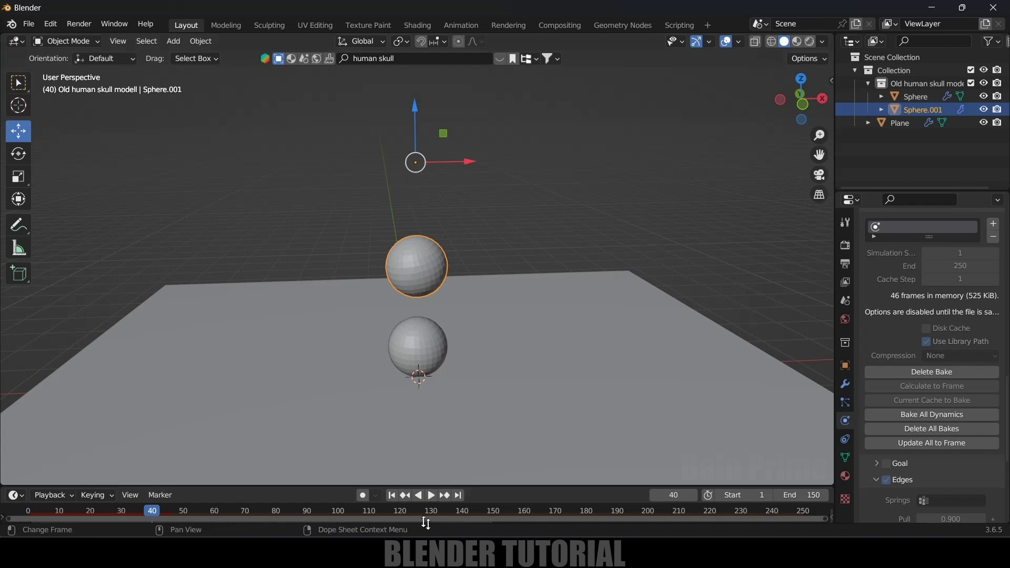
left_click(392, 494)
left_click(428, 495)
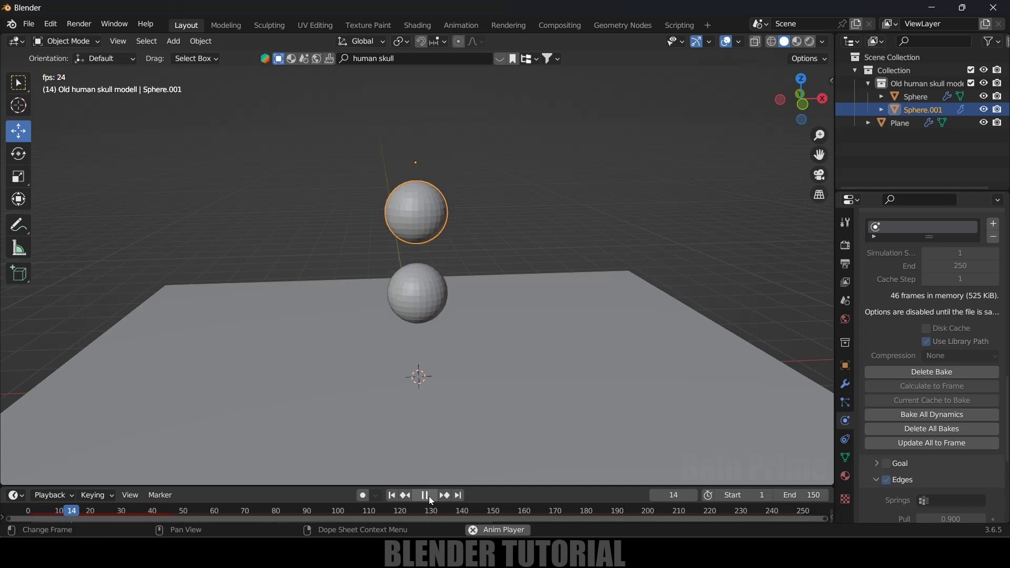
left_click(428, 496)
left_click(392, 495)
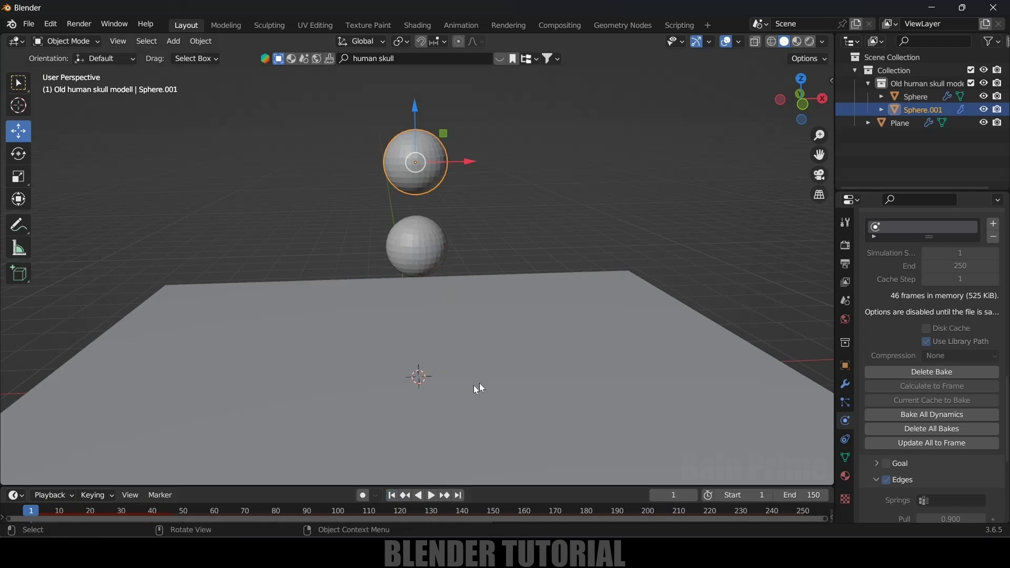